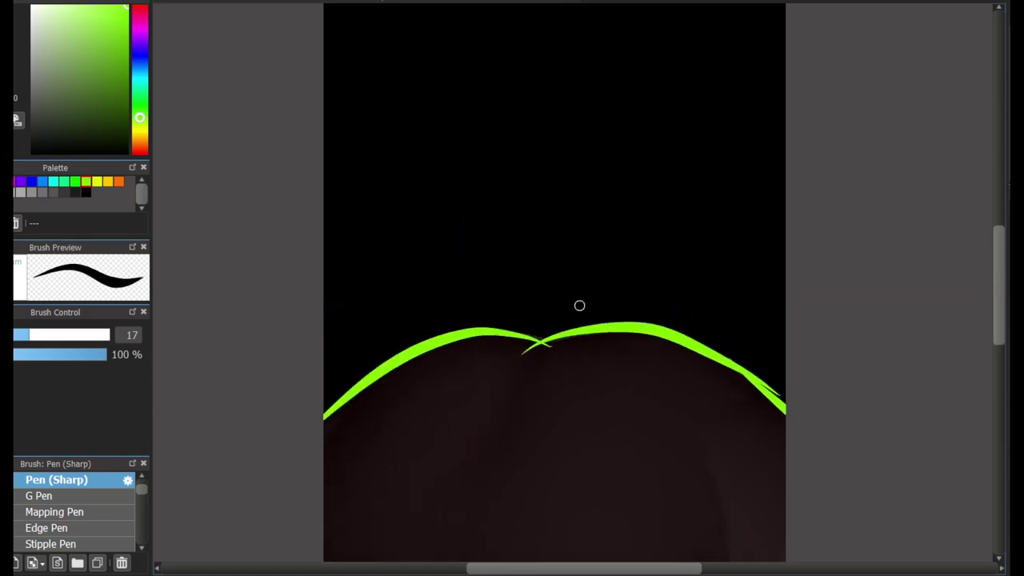
Try sketching the crab's oval body in green above the dark hump, with a mouth line and two bent right legs
scroll(589, 326, up, 1)
drag(567, 333, 540, 244)
key(ctrl+z)
mouse_move(416, 214)
mouse_down()
mouse_move(696, 216)
mouse_move(704, 196)
mouse_move(702, 238)
mouse_move(740, 340)
mouse_up()
mouse_move(696, 222)
mouse_down()
mouse_move(792, 224)
mouse_move(698, 319)
mouse_up()
key(ctrl+z)
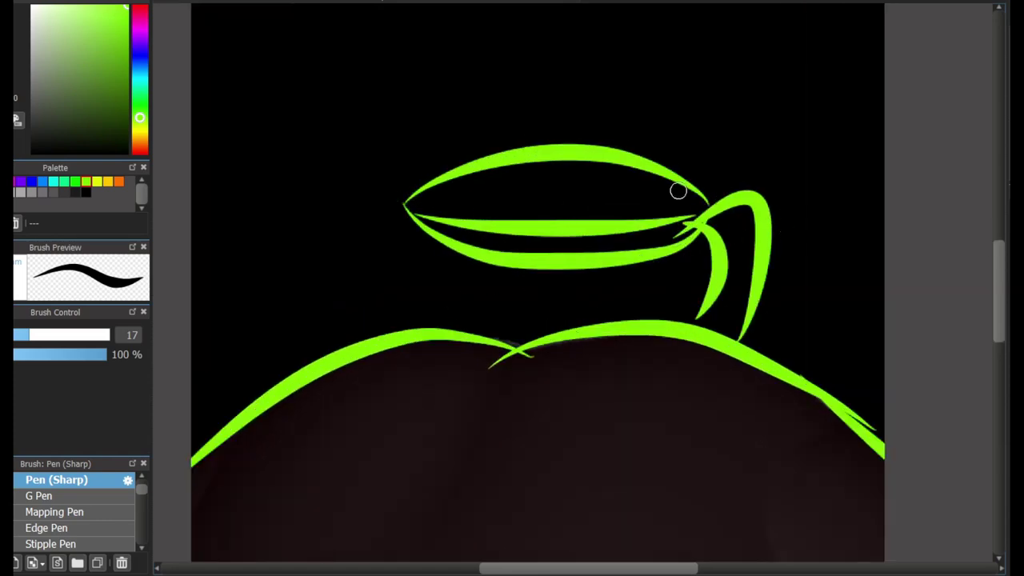
Try adding a raised right arm and two thick eye stalks to the green crab's body
drag(680, 192, 746, 90)
drag(996, 308, 995, 273)
mouse_move(468, 367)
mouse_down()
mouse_move(446, 294)
mouse_move(463, 371)
mouse_up()
mouse_move(628, 372)
mouse_down()
mouse_move(665, 320)
mouse_move(628, 372)
mouse_up()
Try drawing the crab's left arm and a two-curve pincer in green
mouse_move(424, 393)
mouse_down()
mouse_move(349, 223)
mouse_move(324, 356)
mouse_move(332, 220)
mouse_up()
key(ctrl+z)
mouse_move(335, 229)
mouse_down()
mouse_move(352, 267)
mouse_move(331, 353)
mouse_up()
key(ctrl+z)
mouse_move(339, 219)
mouse_down()
mouse_move(364, 284)
mouse_move(331, 353)
mouse_up()
key(ctrl+z)
Try a wavy green stroke above the crab, and undo it together with the left pincer
drag(370, 109, 489, 103)
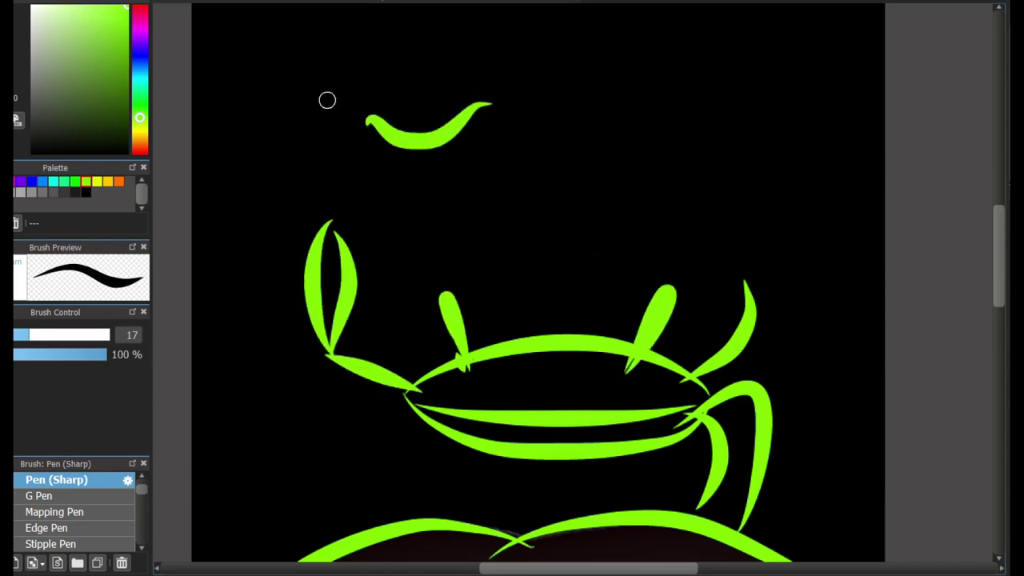
drag(276, 133, 285, 304)
key(ctrl+z)
key(ctrl+z)
key(ctrl+z)
key(ctrl+z)
Test straight and wavy green pen strokes in the empty area above the crab, and undo the last ones
drag(233, 90, 278, 209)
drag(265, 85, 313, 166)
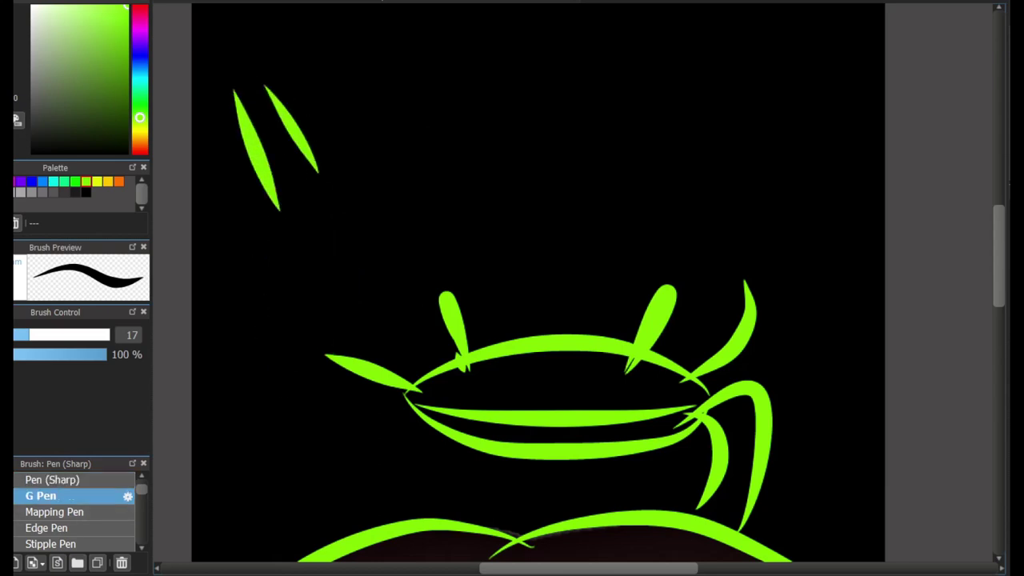
drag(324, 48, 400, 140)
drag(333, 89, 516, 187)
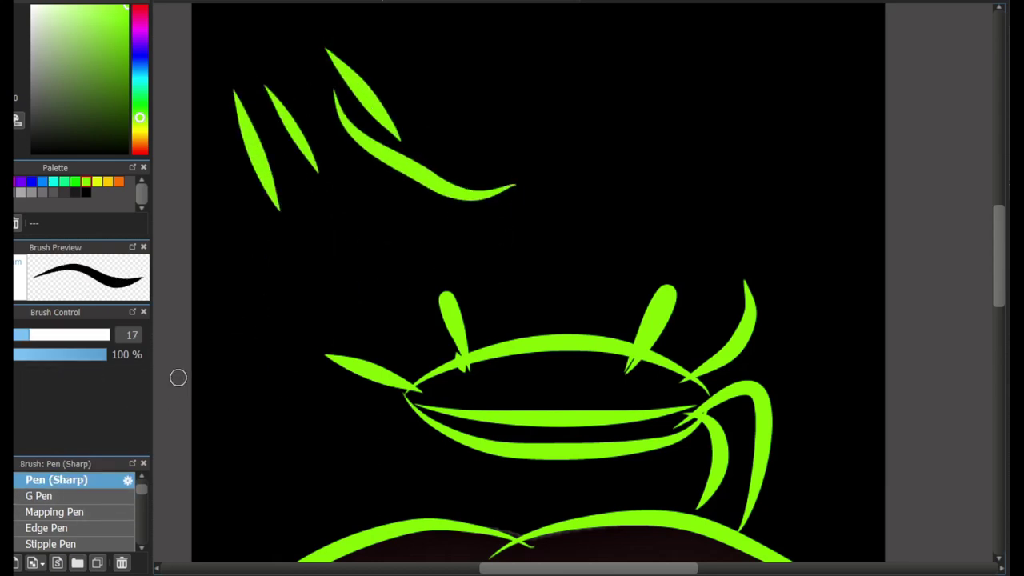
drag(461, 74, 663, 126)
drag(466, 120, 686, 204)
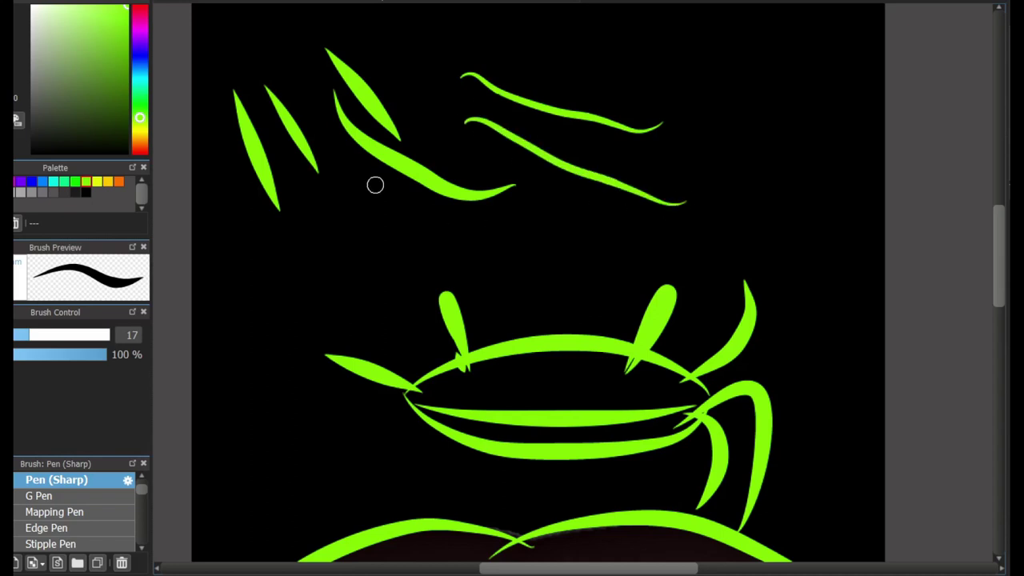
drag(354, 180, 413, 280)
drag(318, 216, 257, 275)
key(ctrl+z)
key(ctrl+z)
key(ctrl+z)
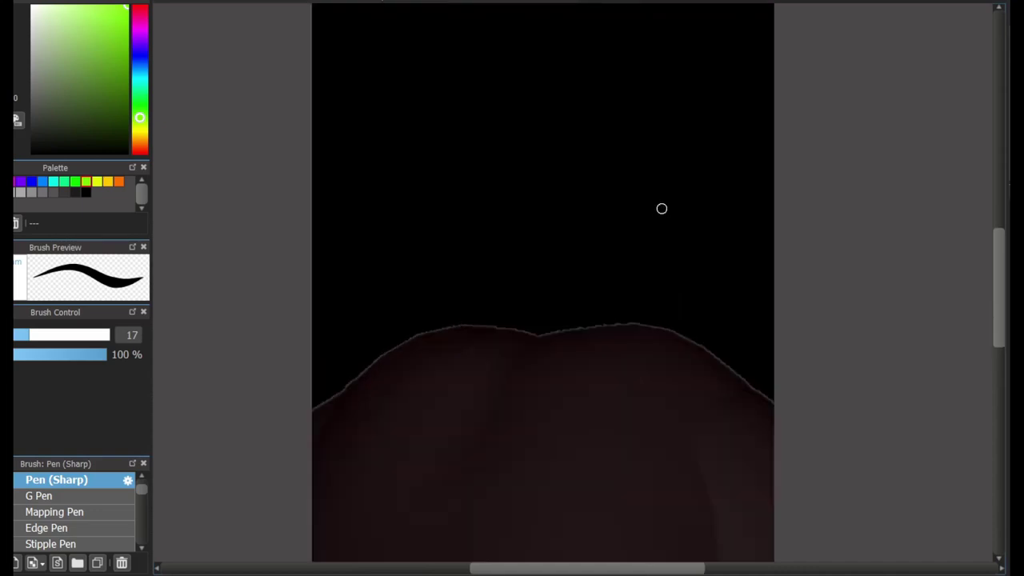
Outline the two humps of the dark rounded form with thin green Pen (Sharp) curves and add a diagonal line down it
drag(657, 322, 706, 497)
key(ctrl+z)
key(ctrl+z)
mouse_move(521, 351)
mouse_down()
mouse_move(793, 432)
mouse_move(740, 394)
mouse_move(819, 442)
mouse_up()
key(ctrl+z)
key(ctrl+z)
mouse_move(532, 328)
mouse_down()
mouse_move(375, 347)
mouse_move(313, 397)
mouse_up()
scroll(505, 318, down, 1)
drag(494, 307, 340, 562)
Draw the crab's pointed oval body above the cleft between the humps, with an arched top and a curved underside
drag(1008, 276, 1003, 242)
scroll(597, 457, up, 1)
scroll(539, 453, up, 1)
mouse_move(338, 316)
mouse_down()
mouse_move(400, 263)
mouse_move(677, 290)
mouse_up()
drag(340, 322, 707, 289)
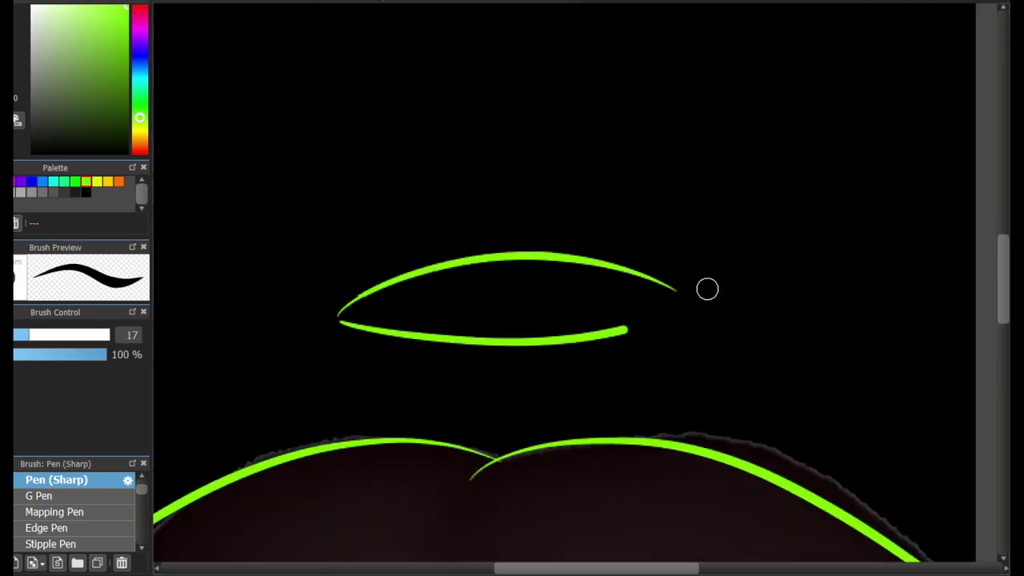
drag(542, 247, 720, 317)
key(ctrl+z)
key(ctrl+z)
drag(342, 322, 709, 288)
drag(695, 277, 722, 308)
drag(674, 267, 484, 272)
key(ctrl+z)
key(ctrl+z)
key(ctrl+z)
mouse_move(337, 316)
mouse_down()
mouse_move(693, 297)
mouse_move(709, 313)
mouse_up()
Draw two narrow looped eye stalks on top of the crab's body
drag(419, 268, 424, 270)
mouse_move(592, 276)
mouse_down()
mouse_move(612, 284)
mouse_move(595, 263)
mouse_up()
key(ctrl+z)
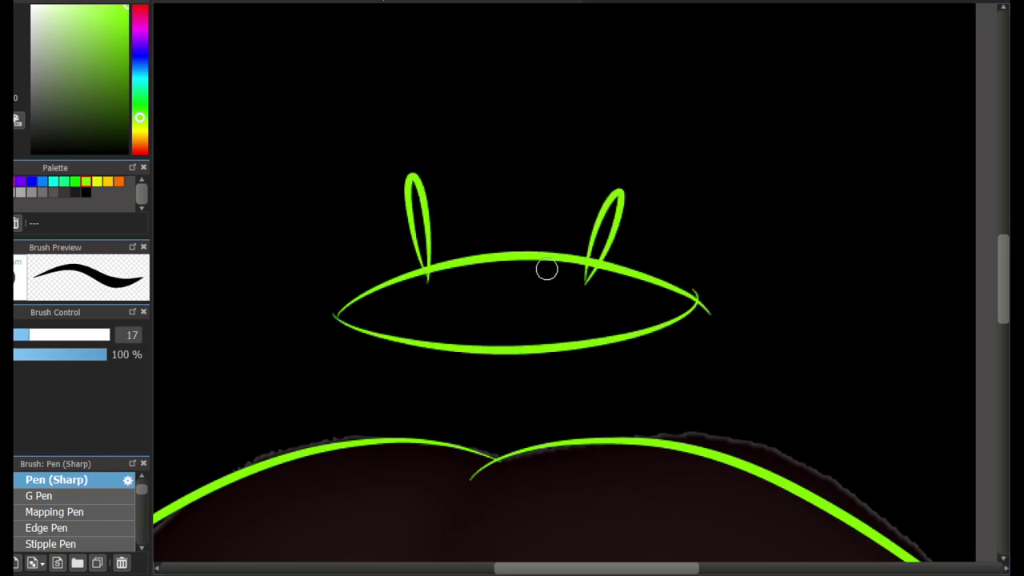
Draw the crab's left arm and a raised, open two-pronged claw
mouse_move(361, 319)
mouse_down()
mouse_move(343, 322)
mouse_move(383, 325)
mouse_up()
key(ctrl+z)
mouse_move(276, 285)
mouse_down()
mouse_move(256, 102)
mouse_move(277, 283)
mouse_up()
key(ctrl+z)
mouse_move(277, 284)
mouse_down()
mouse_move(255, 170)
mouse_move(318, 105)
mouse_up()
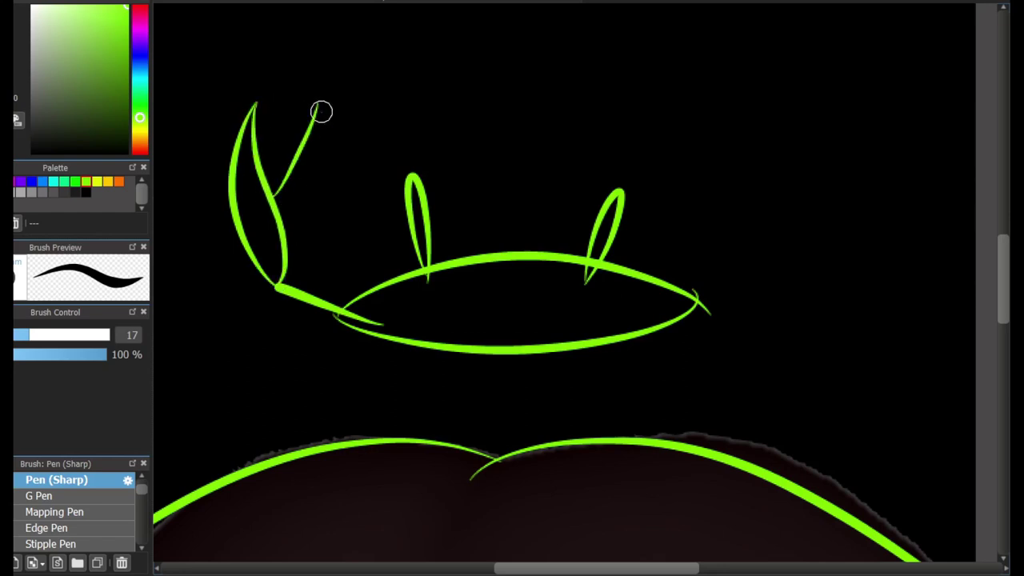
drag(286, 261, 324, 112)
Draw the crab's right arm with a raised, open two-pronged claw
mouse_move(666, 305)
mouse_down()
mouse_move(736, 261)
mouse_move(793, 191)
mouse_up()
mouse_move(783, 121)
mouse_down()
mouse_move(758, 172)
mouse_move(722, 204)
mouse_move(725, 233)
mouse_up()
drag(710, 130, 730, 209)
Draw two curved legs on each side of the crab's body, reaching down to the dark form
drag(392, 327, 334, 398)
drag(334, 458, 341, 464)
mouse_move(363, 327)
mouse_down()
mouse_move(320, 339)
mouse_move(306, 449)
mouse_up()
mouse_move(661, 323)
mouse_down()
mouse_move(733, 357)
mouse_move(725, 481)
mouse_up()
mouse_move(695, 306)
mouse_down()
mouse_move(778, 478)
mouse_move(754, 485)
mouse_up()
key(ctrl+z)
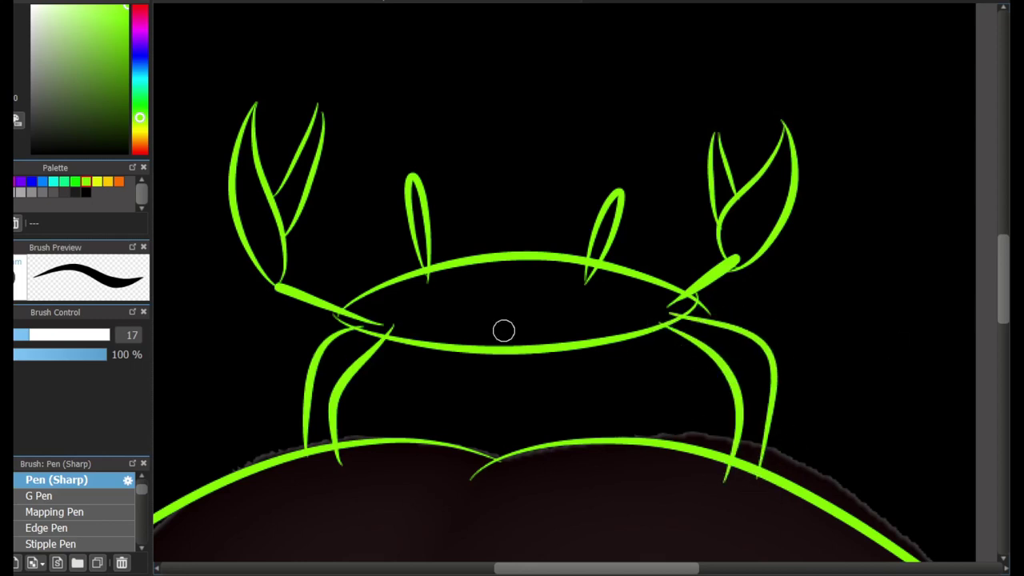
key(ctrl+z)
Draw two square front teeth at the middle of the crab's mouth and a second curve below as the lower lip
drag(507, 306, 507, 346)
drag(506, 314, 559, 304)
drag(549, 307, 553, 354)
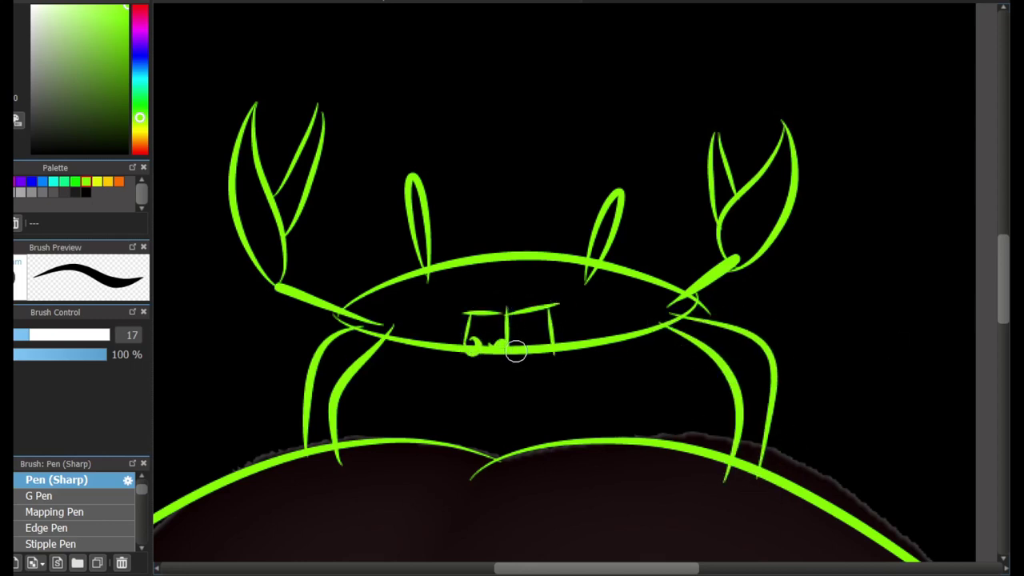
key(ctrl+z)
drag(349, 322, 720, 303)
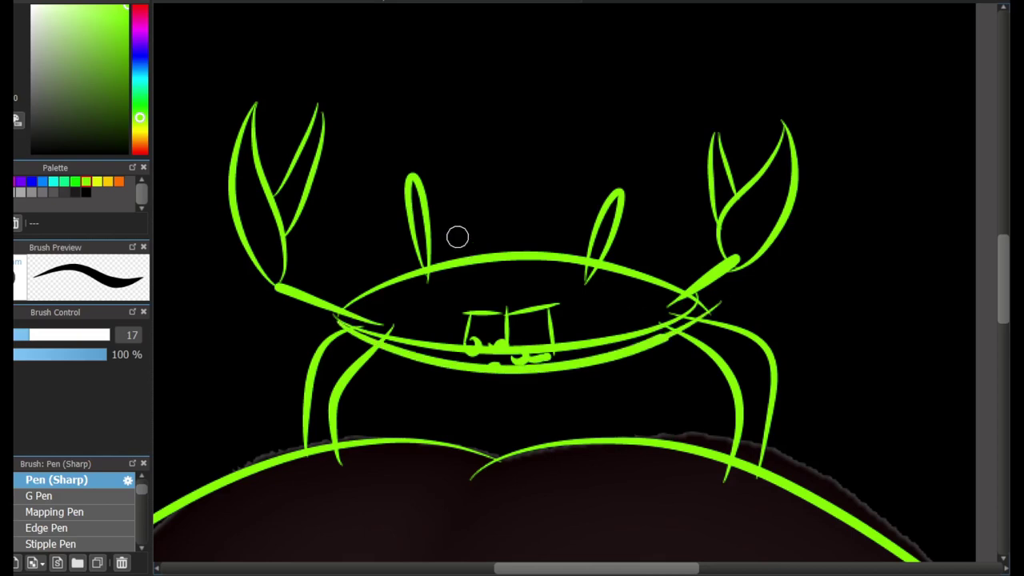
scroll(816, 200, up, 4)
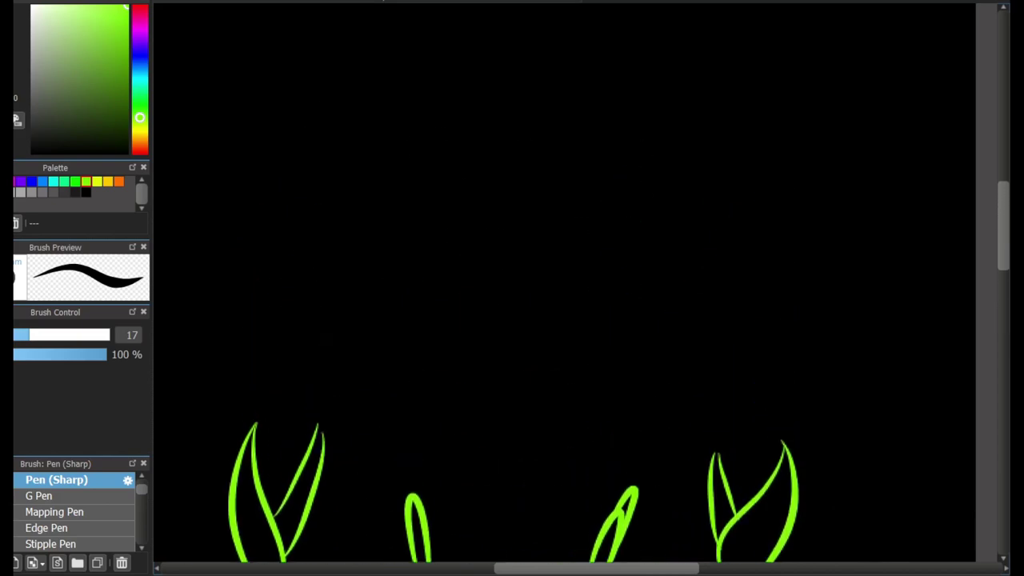
scroll(792, 312, down, 5)
scroll(763, 423, up, 3)
drag(727, 348, 779, 434)
key(ctrl+z)
drag(734, 374, 812, 485)
mouse_move(739, 374)
mouse_down()
mouse_move(774, 355)
mouse_move(821, 472)
mouse_up()
drag(809, 481, 841, 468)
key(ctrl+z)
mouse_move(740, 373)
mouse_down()
mouse_move(723, 311)
mouse_move(770, 357)
mouse_move(949, 395)
mouse_move(857, 384)
mouse_up()
key(ctrl+z)
key(ctrl+z)
key(ctrl+z)
key(ctrl+z)
key(ctrl+z)
key(ctrl+z)
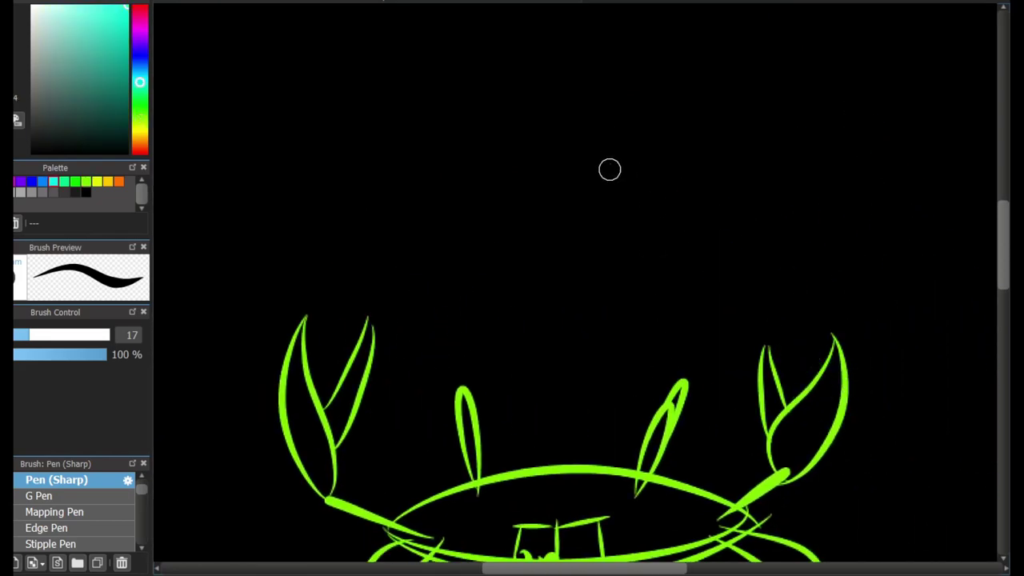
drag(612, 166, 605, 282)
drag(609, 164, 692, 161)
mouse_move(606, 156)
mouse_down()
mouse_move(687, 128)
mouse_move(688, 164)
mouse_up()
key(ctrl+z)
key(ctrl+z)
key(ctrl+z)
Draw an upright cyan knife above the crab, with a straight back, a curved cutting edge and a short handle
mouse_move(596, 251)
mouse_down()
mouse_move(660, 172)
mouse_move(600, 73)
mouse_up()
drag(600, 73, 588, 323)
mouse_move(588, 320)
mouse_down()
mouse_move(632, 255)
mouse_move(659, 234)
mouse_move(619, 322)
mouse_up()
key(ctrl+z)
key(ctrl+z)
key(ctrl+z)
mouse_move(589, 320)
mouse_down()
mouse_move(621, 325)
mouse_move(633, 261)
mouse_move(580, 326)
mouse_up()
key(ctrl+z)
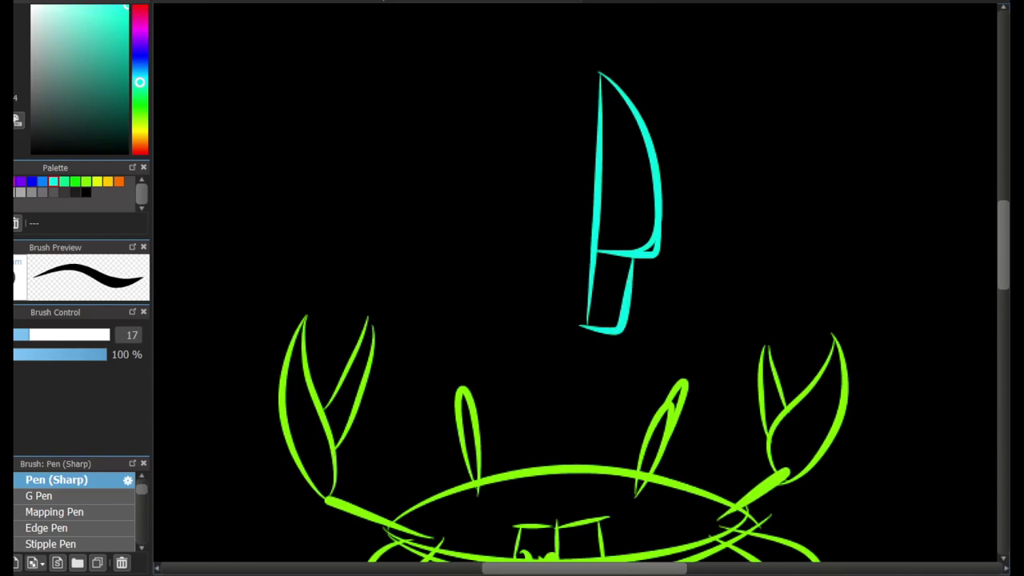
key(ctrl+shift+t)
click(988, 560)
key(ctrl+t)
drag(620, 192, 322, 286)
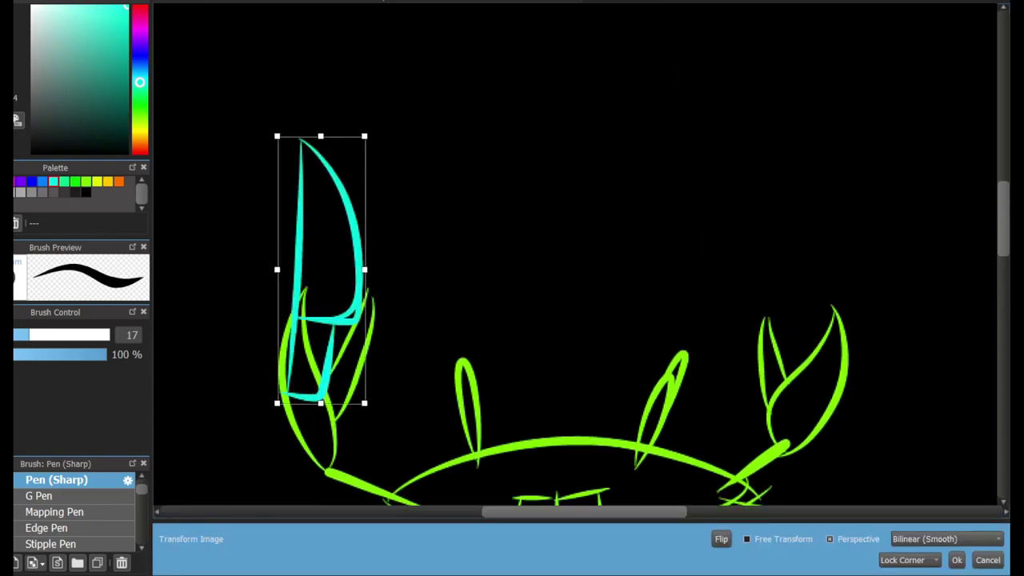
drag(384, 128, 464, 209)
drag(328, 268, 373, 298)
click(989, 560)
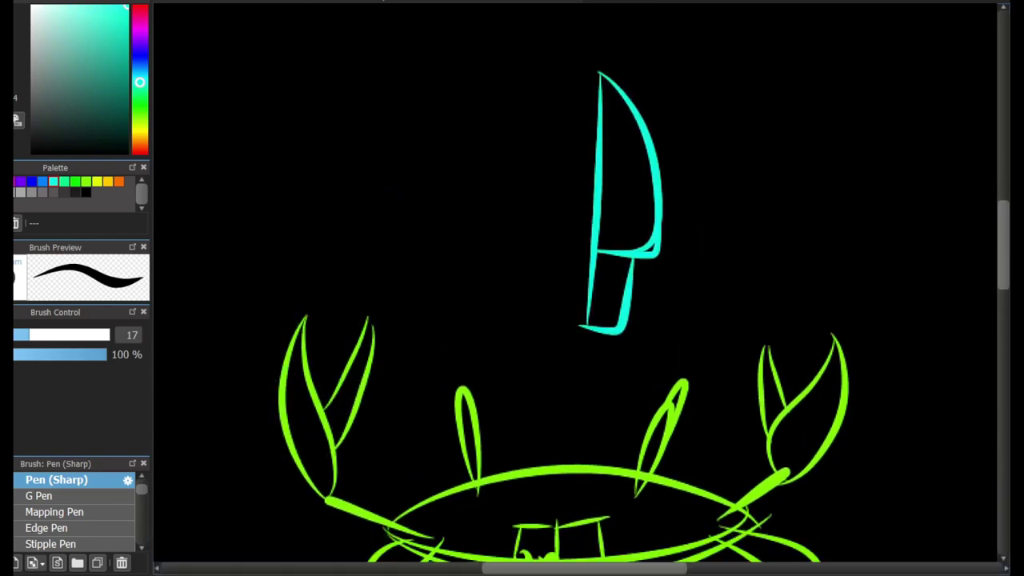
Transform a copy of the knife: flip it, tilt it inward and place its handle in the crab's right claw
key(ctrl+t)
drag(680, 32, 608, 20)
drag(620, 192, 783, 299)
click(722, 539)
drag(832, 131, 852, 138)
drag(783, 282, 777, 282)
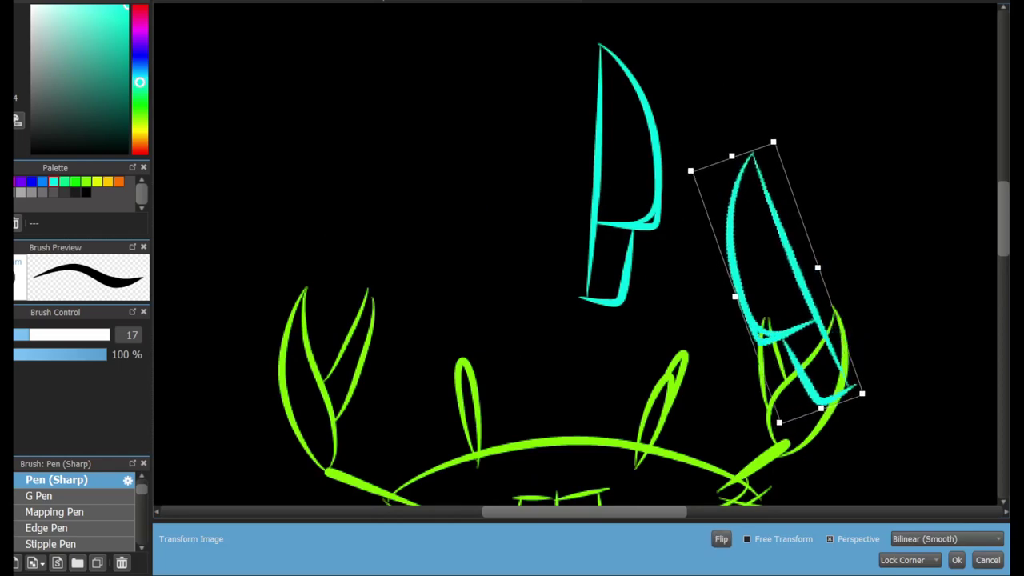
key(Return)
Transform the original knife: tilt it inward and place its handle in the crab's left claw
key(ctrl+t)
drag(621, 176, 301, 270)
drag(352, 129, 429, 196)
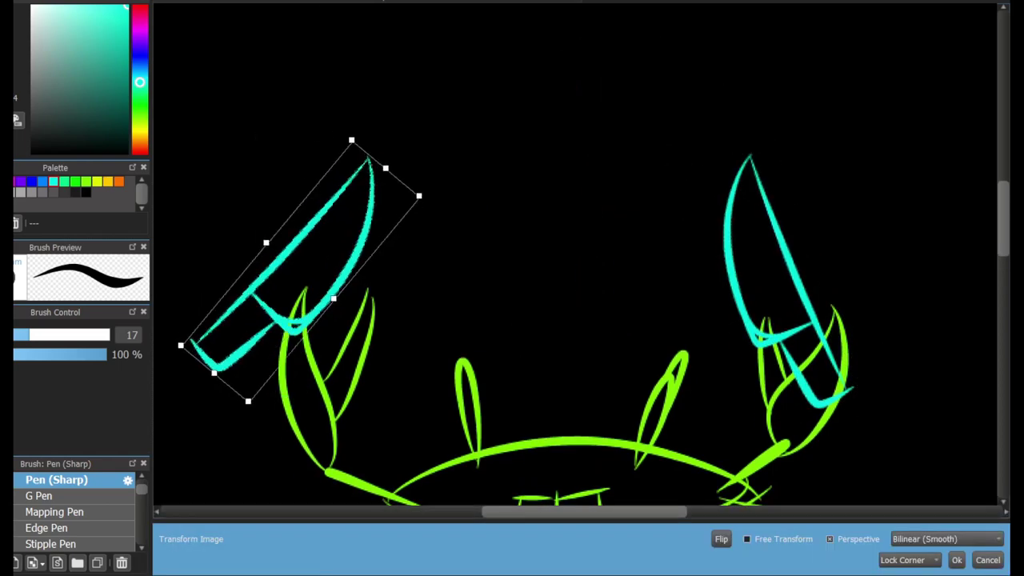
drag(300, 271, 362, 294)
key(Return)
Draw a tall cyan top hat with a narrow brim, a side edge and a hatband on the crab's head
drag(560, 528, 591, 439)
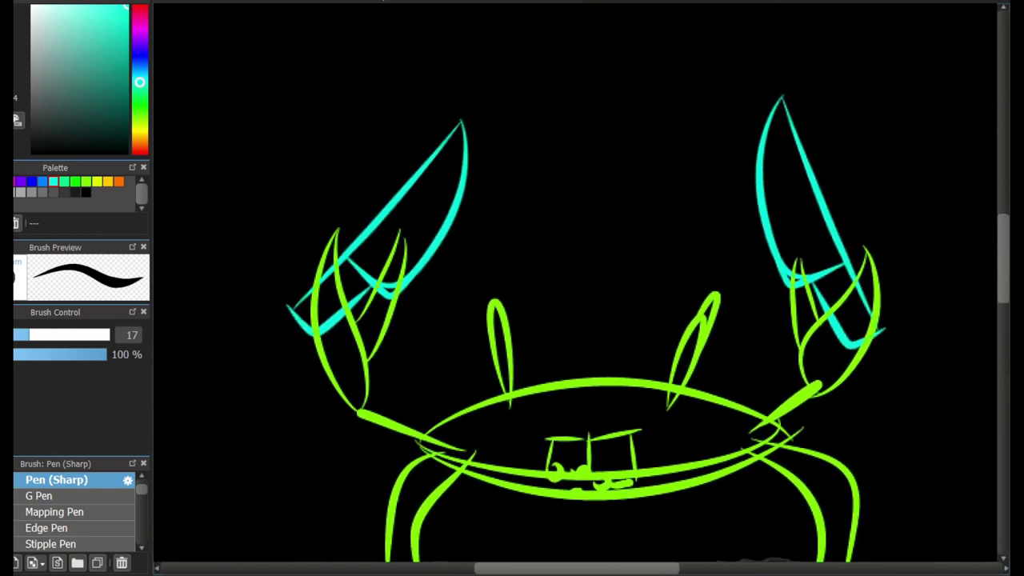
scroll(706, 384, up, 3)
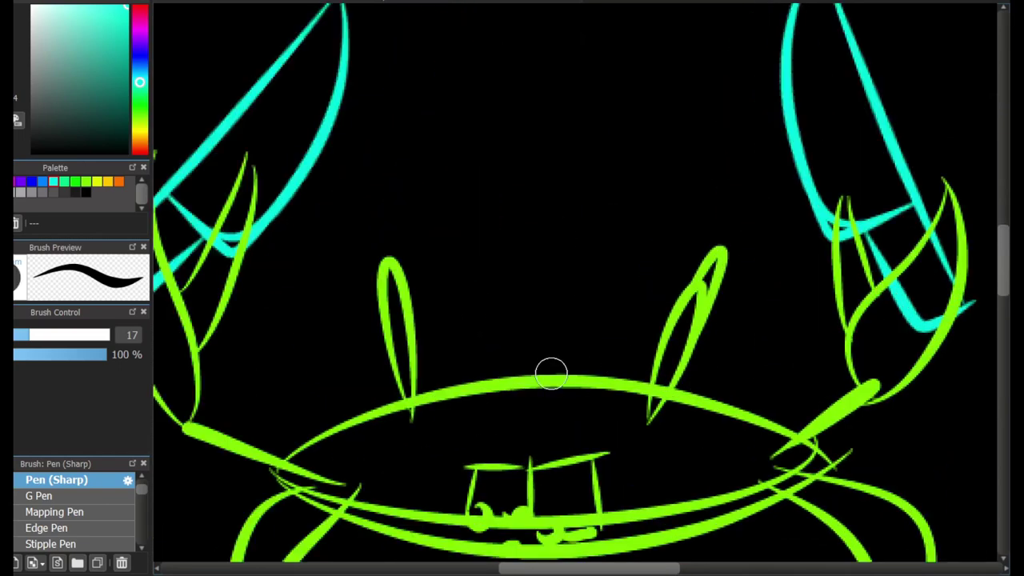
drag(455, 368, 617, 368)
key(ctrl+z)
mouse_move(433, 390)
mouse_down()
mouse_move(412, 354)
mouse_move(618, 387)
mouse_up()
key(ctrl+z)
mouse_move(455, 354)
mouse_down()
mouse_move(480, 86)
mouse_move(603, 92)
mouse_move(652, 340)
mouse_up()
key(ctrl+z)
drag(629, 344, 604, 86)
drag(449, 281, 642, 276)
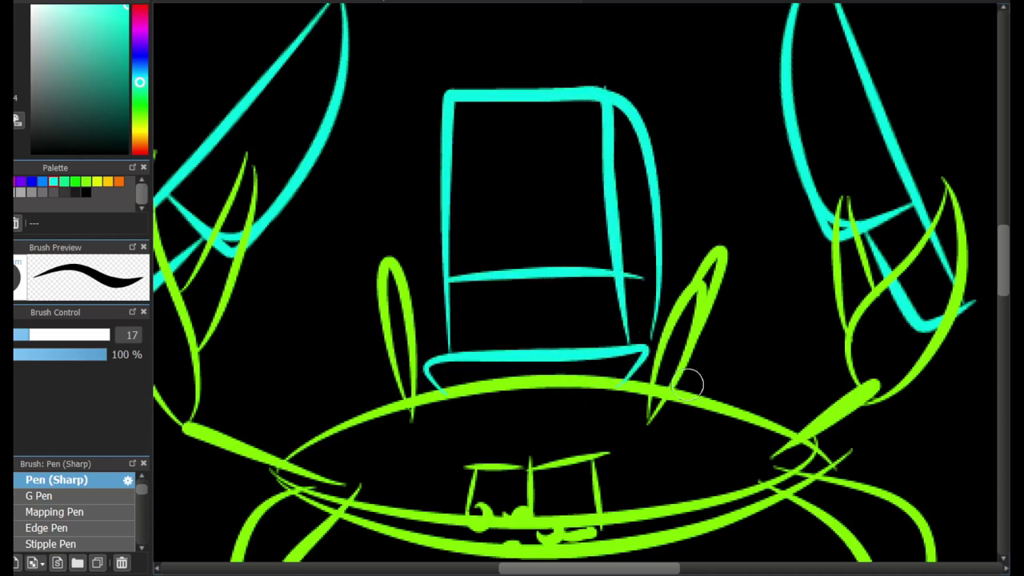
Draw a long, slightly curved cyan line down the lower right part of the dark form
drag(561, 544, 674, 32)
scroll(612, 208, down, 4)
drag(737, 368, 718, 504)
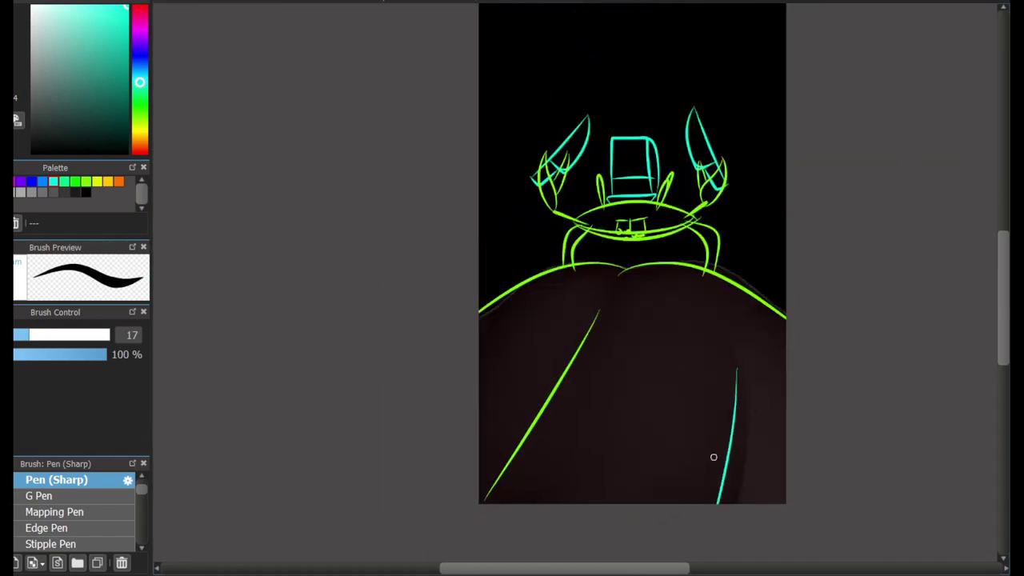
Add extra cyan legs behind the green ones, one on the crab's right side and two on its left
drag(1003, 284, 1004, 253)
scroll(629, 296, up, 4)
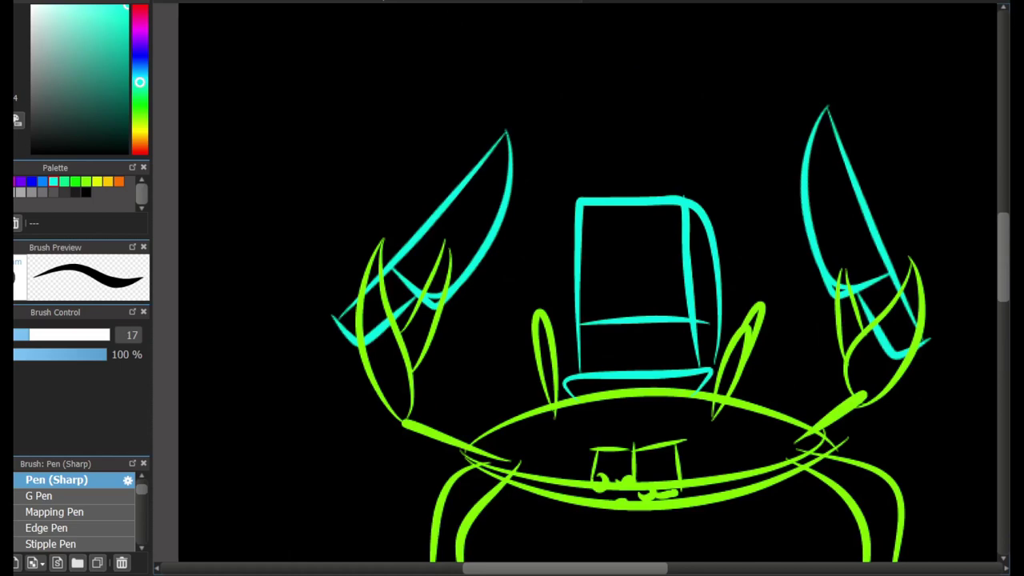
scroll(577, 323, down, 4)
scroll(591, 335, up, 4)
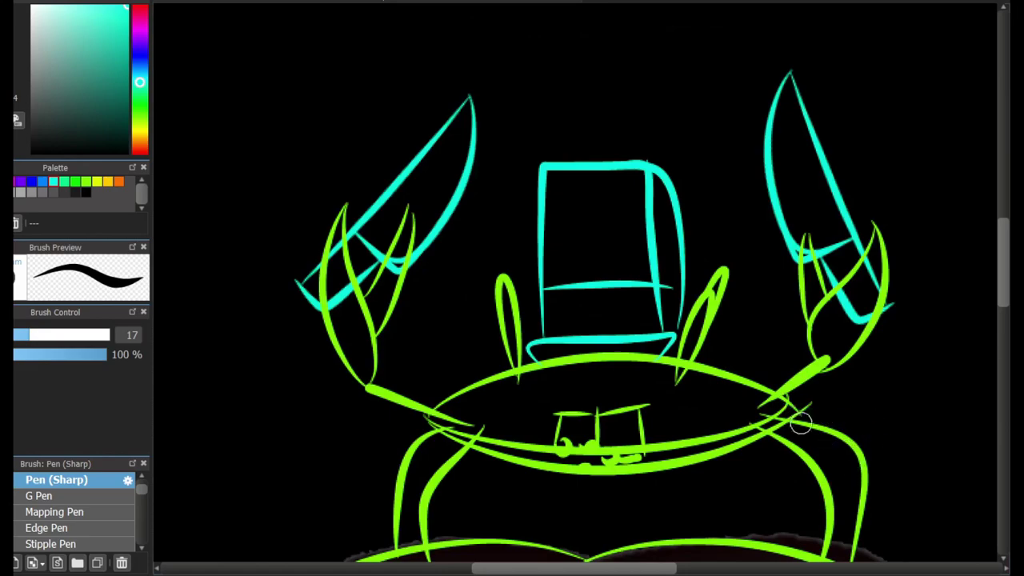
drag(765, 408, 864, 452)
drag(412, 448, 394, 552)
mouse_move(434, 428)
mouse_down()
mouse_move(383, 444)
mouse_move(364, 558)
mouse_up()
Draw larger cyan oval eyes over the crab's two green eye stalks
drag(1003, 264, 1003, 353)
scroll(715, 326, down, 5)
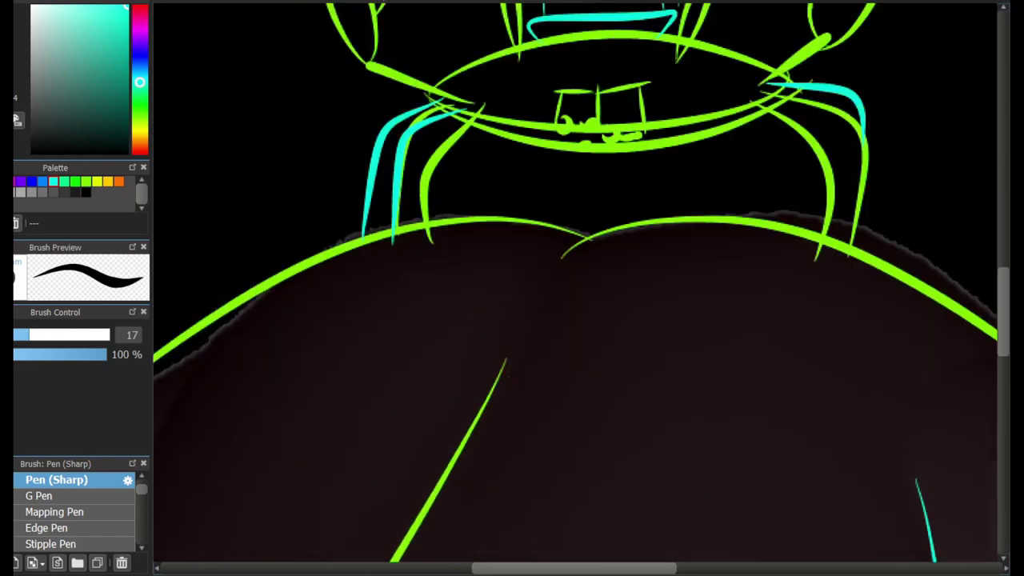
drag(520, 403, 500, 415)
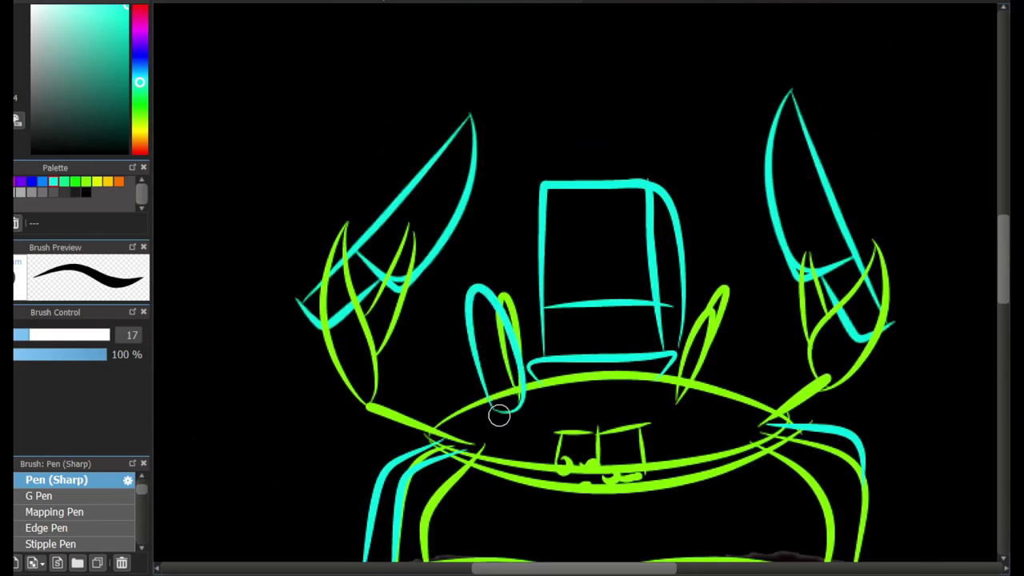
drag(680, 401, 688, 412)
drag(1003, 280, 1003, 288)
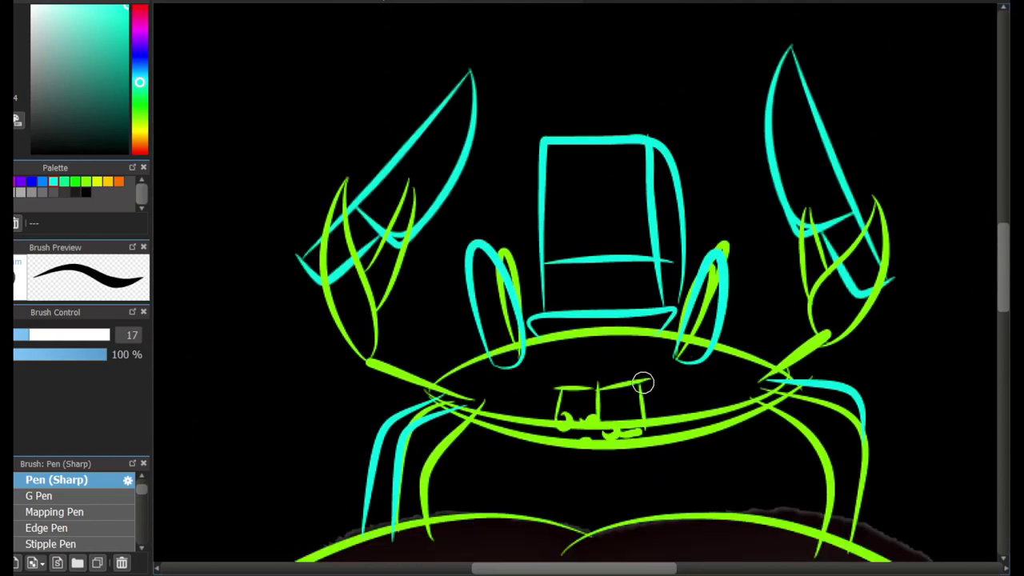
Draw a curved cyan mouth line from each side of the teeth out to the edges of the crab's shell
drag(645, 383, 770, 353)
drag(473, 365, 552, 386)
key(ctrl+z)
drag(444, 376, 562, 389)
Select the crab's left claw, arm and knife, scale them up, reposition them against the body, and deselect
mouse_move(1003, 301)
mouse_down()
mouse_move(1003, 319)
mouse_move(1003, 192)
mouse_up()
scroll(688, 285, down, 3)
scroll(714, 462, up, 4)
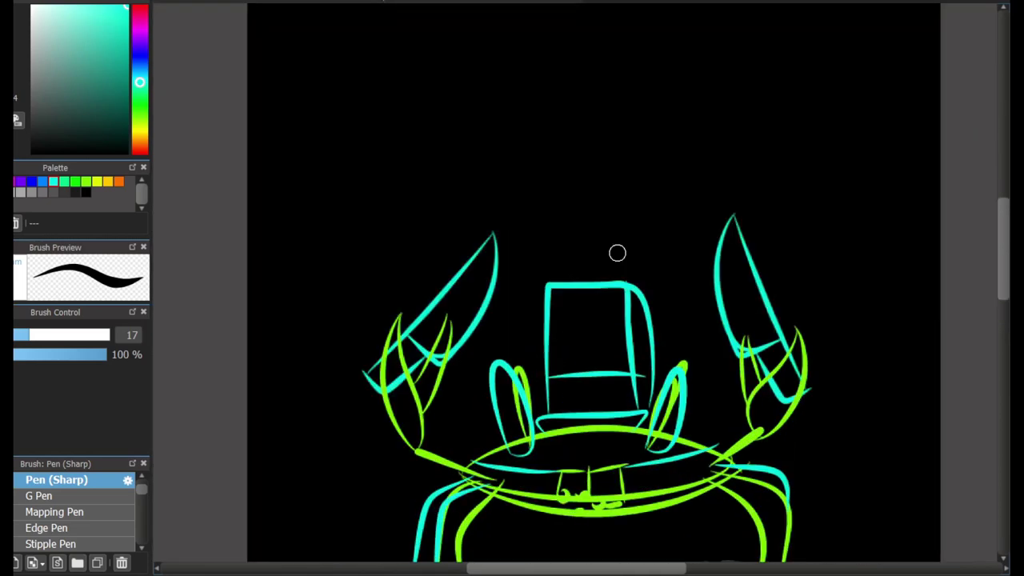
scroll(568, 395, up, 1)
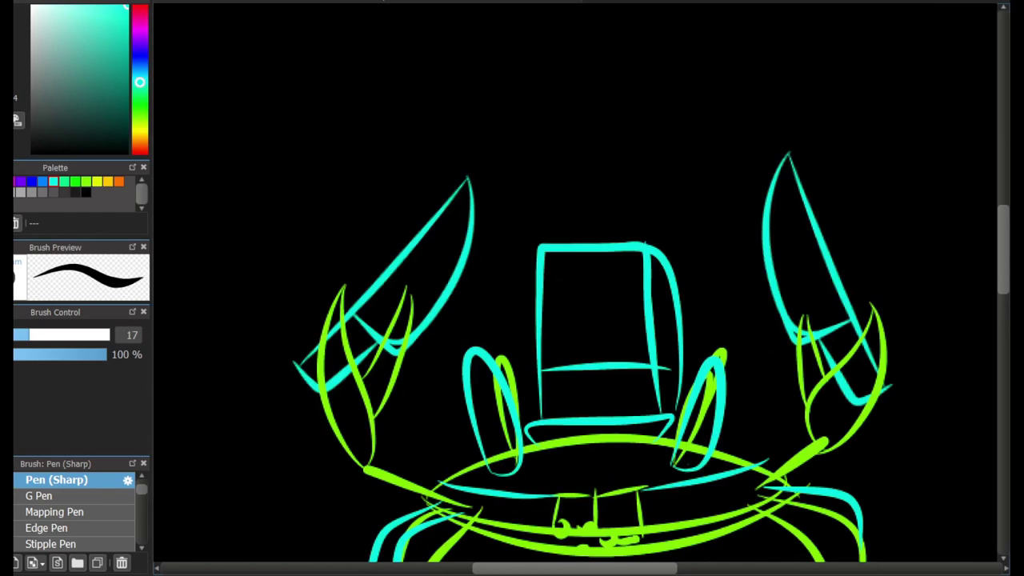
drag(485, 128, 445, 440)
drag(280, 386, 422, 502)
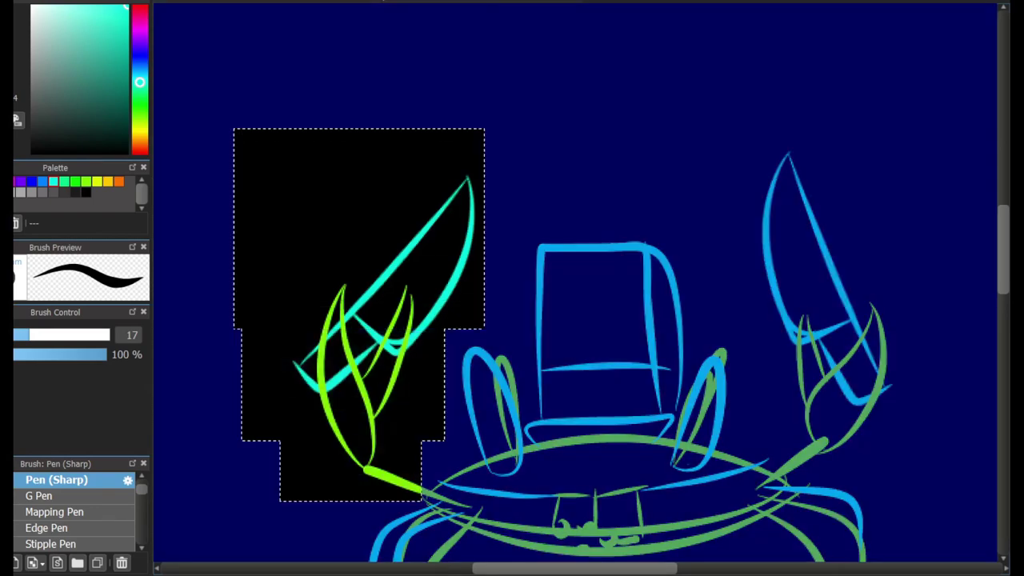
key(ctrl+t)
drag(233, 99, 150, 1)
drag(360, 280, 440, 363)
scroll(389, 295, down, 1)
drag(297, 134, 256, 73)
drag(400, 280, 418, 286)
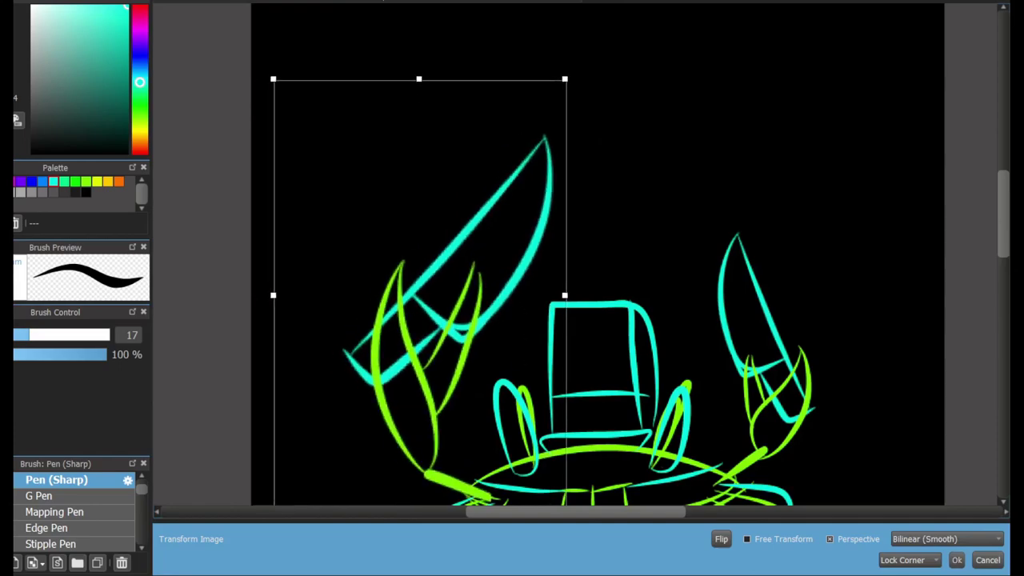
key(Return)
key(ctrl+d)
Examine the enlarged claw and knife against the crab and the whole composition
drag(646, 540, 649, 360)
scroll(649, 360, down, 1)
scroll(649, 361, up, 2)
scroll(649, 360, down, 4)
scroll(648, 360, up, 3)
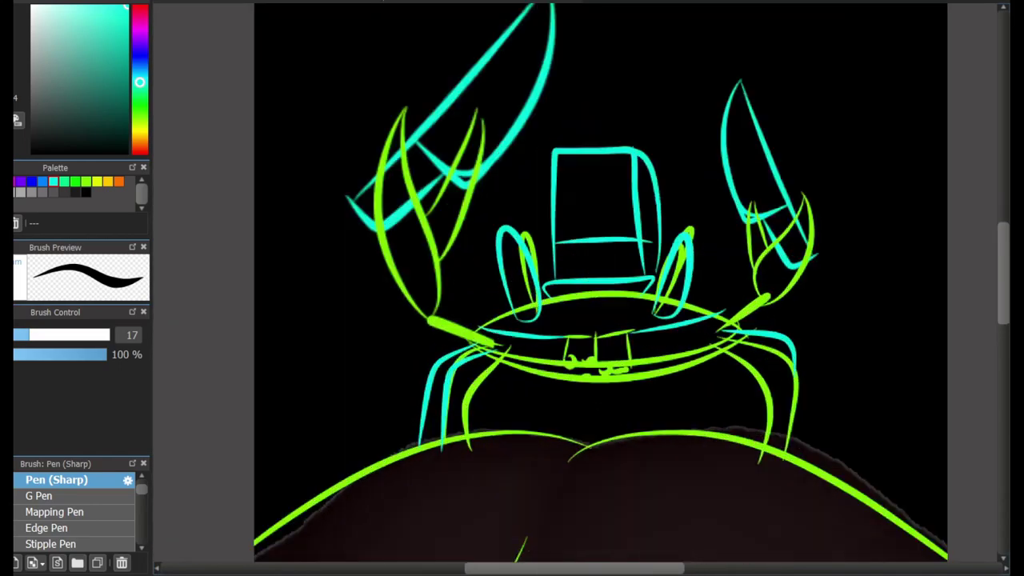
scroll(600, 288, down, 3)
scroll(600, 288, up, 2)
scroll(626, 194, up, 1)
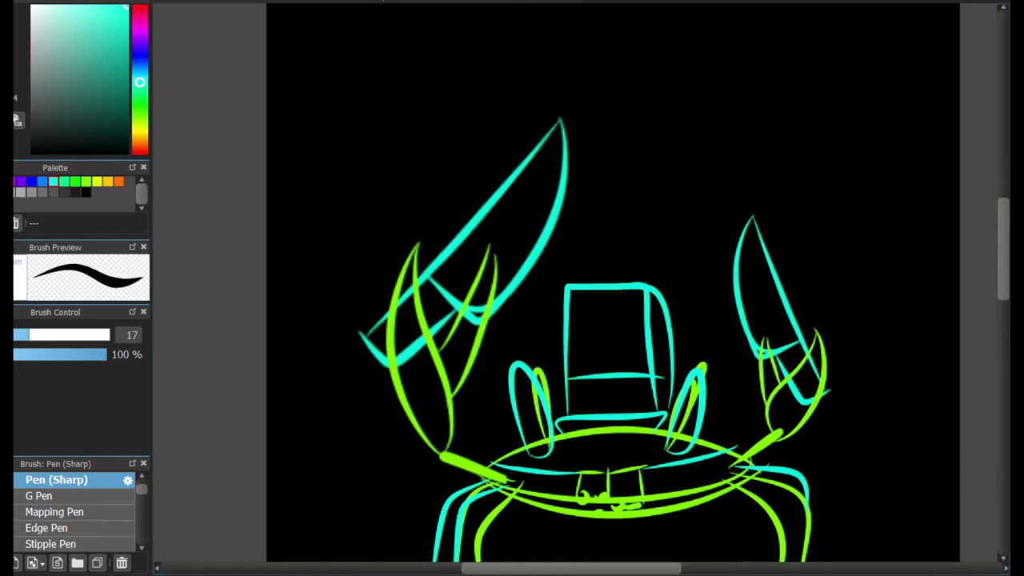
scroll(691, 358, down, 2)
scroll(521, 198, up, 2)
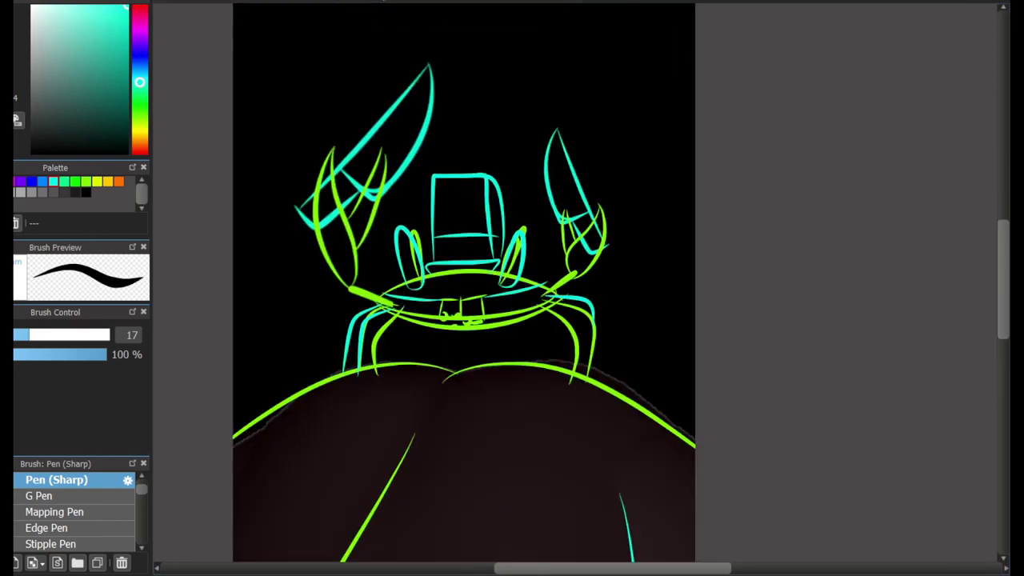
Draw a long slanted cyan sword with a crossguard and rounded handle stuck into the dark form to the crab's right
mouse_move(1003, 253)
mouse_down()
mouse_move(1003, 277)
mouse_move(1003, 227)
mouse_up()
drag(682, 176, 580, 529)
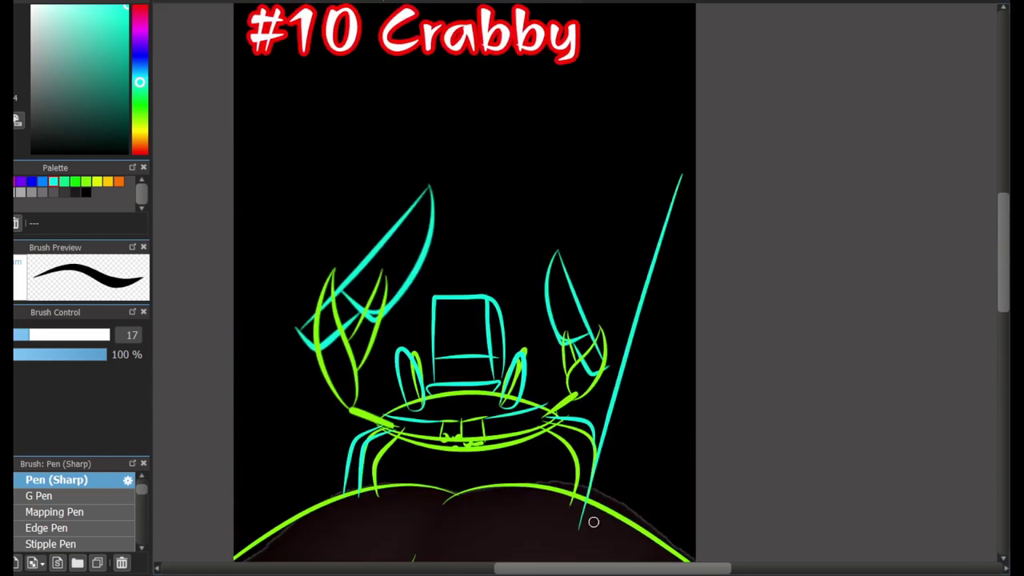
key(ctrl+z)
mouse_move(699, 264)
mouse_down()
mouse_move(592, 532)
mouse_move(696, 194)
mouse_move(610, 536)
mouse_up()
key(ctrl+z)
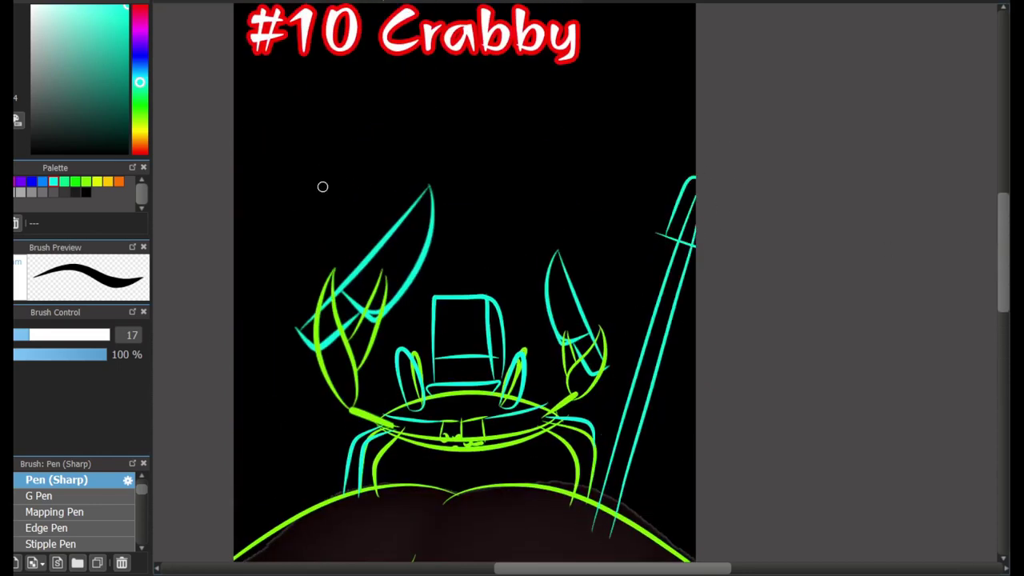
drag(245, 120, 589, 165)
key(ctrl+z)
drag(236, 142, 635, 269)
key(ctrl+z)
Draw three sweeping cyan background curves that meet near the tip of the large knife, one reaching the sword
drag(695, 37, 505, 198)
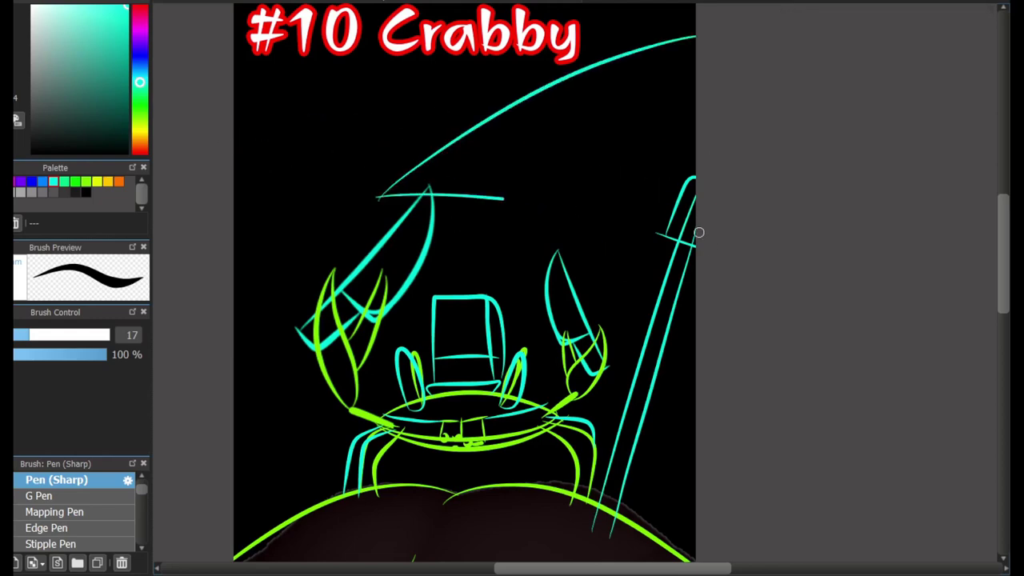
drag(699, 233, 700, 238)
mouse_move(386, 200)
mouse_down()
mouse_move(232, 156)
mouse_move(231, 109)
mouse_up()
key(ctrl+z)
key(ctrl+z)
drag(1003, 236, 1003, 250)
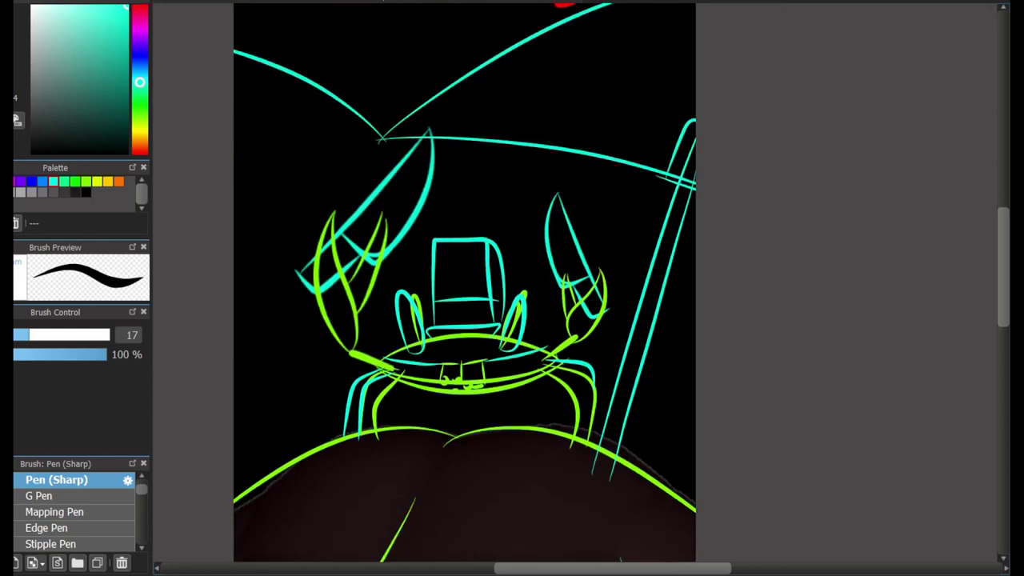
Fade the cyan and green sketch lines and switch the drawing color to white
scroll(987, 238, down, 7)
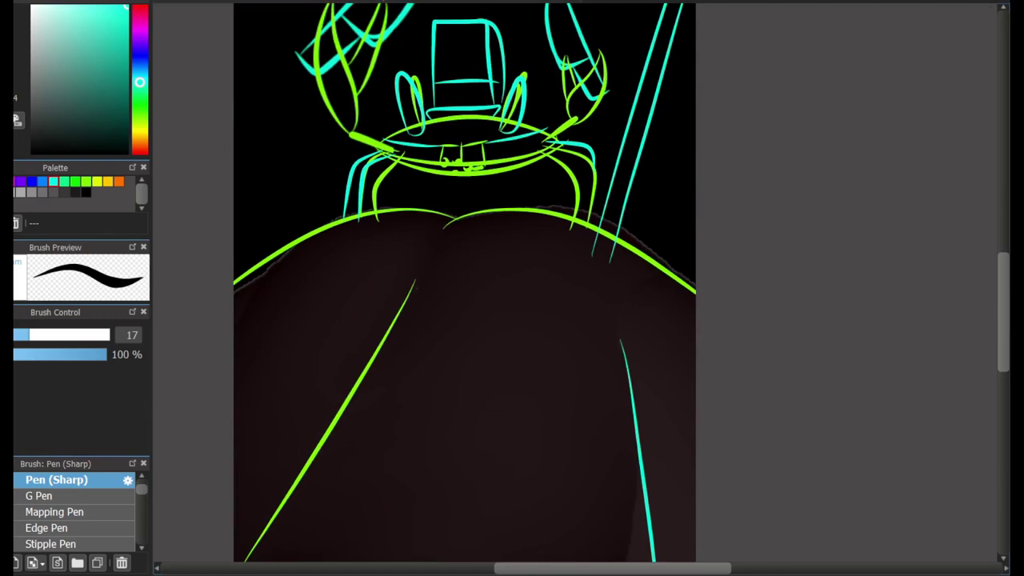
scroll(912, 290, down, 3)
scroll(786, 156, up, 2)
drag(786, 157, 549, 109)
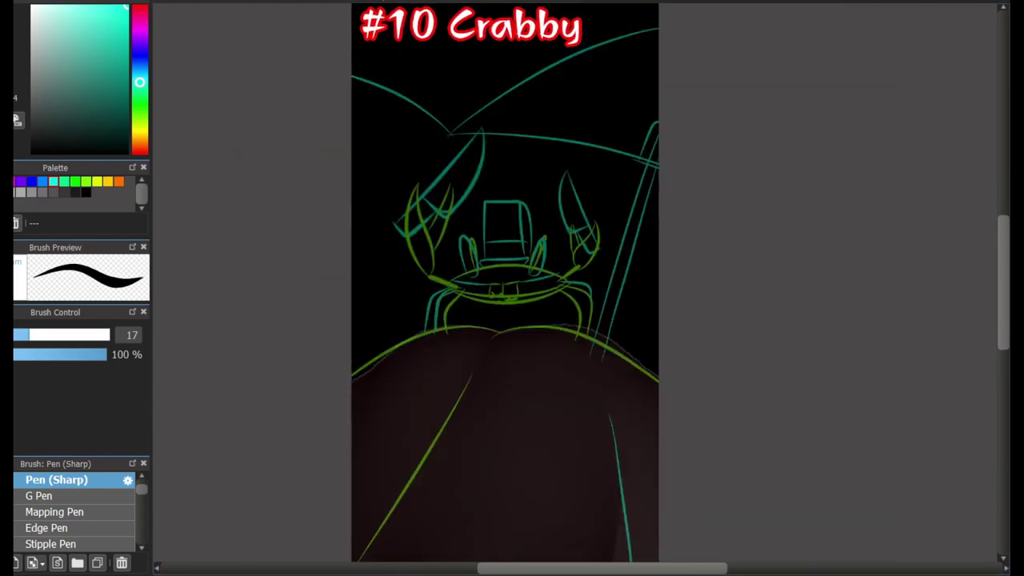
key(x)
scroll(444, 213, up, 2)
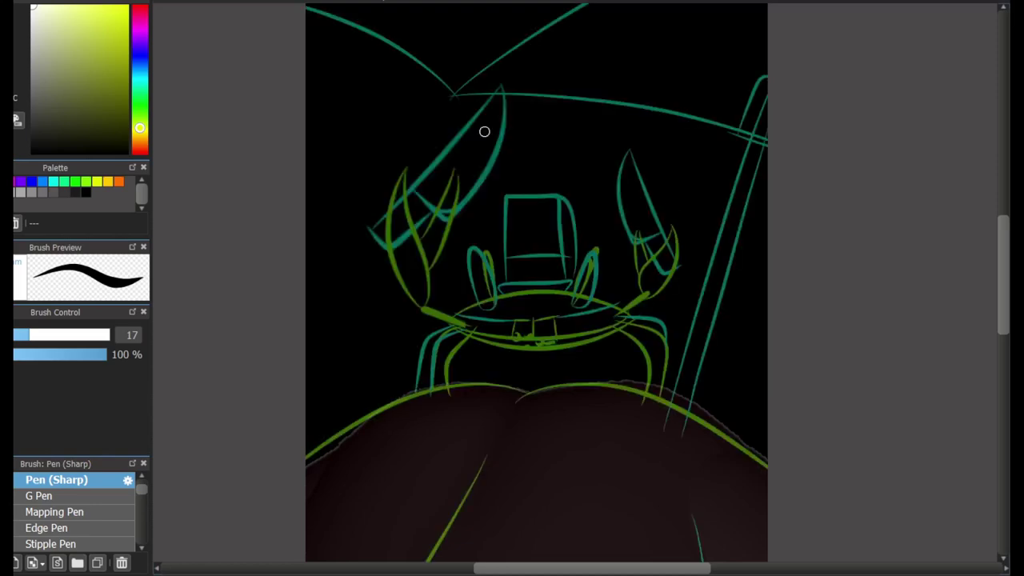
Trace both of the crab's oval eyes with white outlines
scroll(484, 131, up, 1)
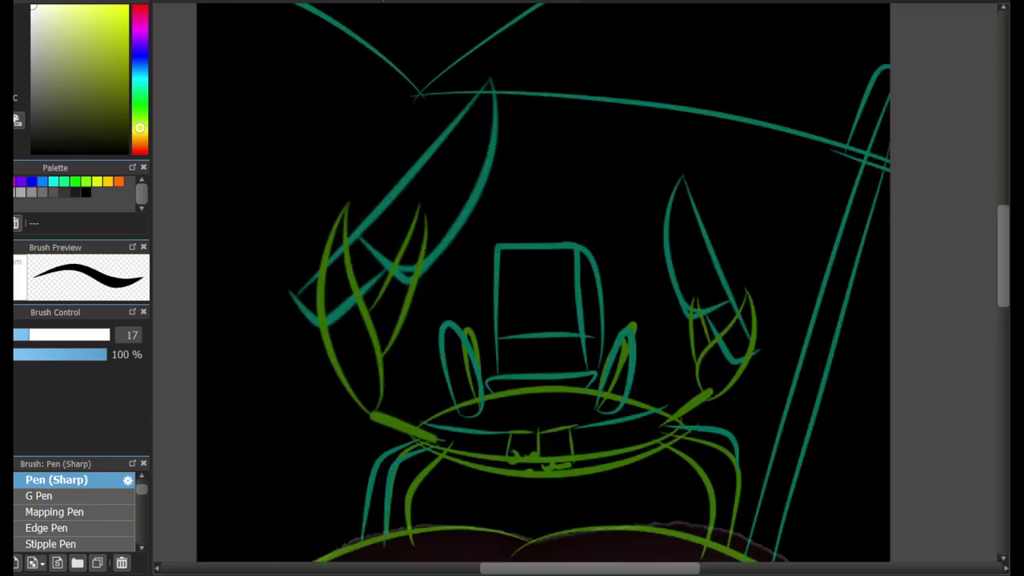
drag(881, 307, 916, 178)
scroll(509, 246, up, 2)
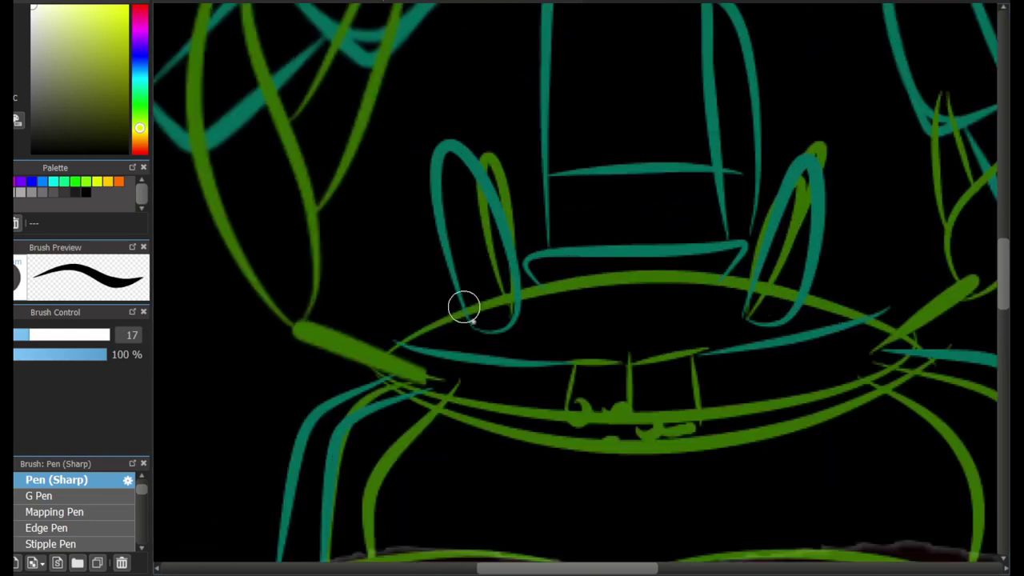
drag(464, 308, 514, 307)
drag(561, 240, 491, 242)
key(ctrl+z)
key(ctrl+z)
mouse_move(469, 322)
mouse_down()
mouse_move(438, 162)
mouse_move(471, 330)
mouse_up()
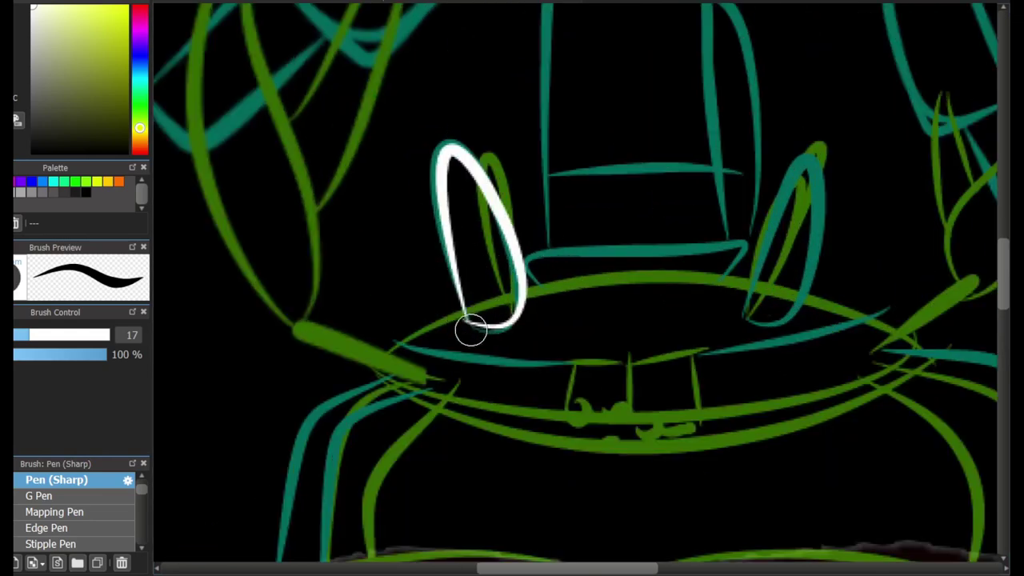
mouse_move(795, 310)
mouse_down()
mouse_move(743, 291)
mouse_move(755, 337)
mouse_up()
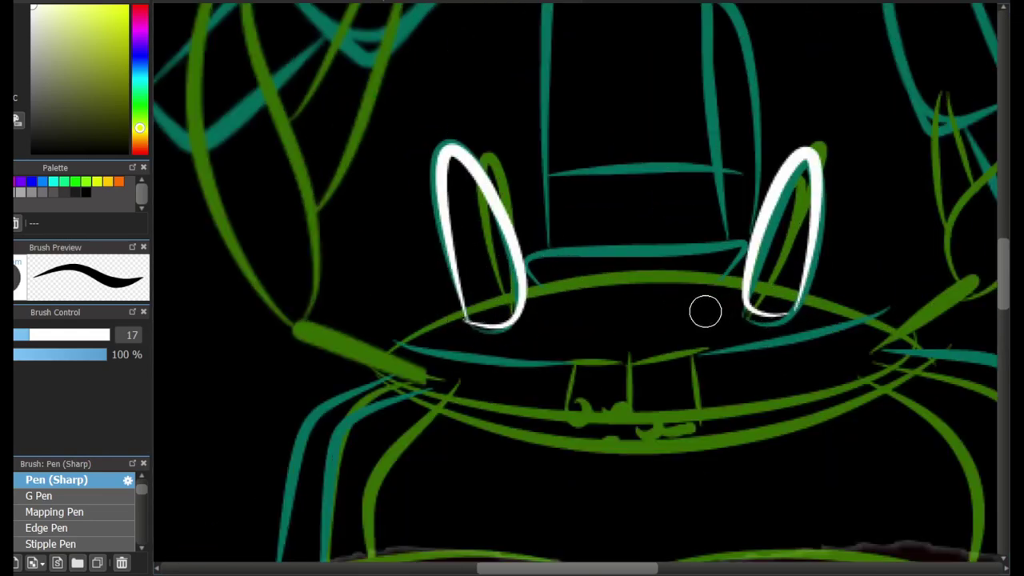
drag(472, 205, 484, 294)
drag(780, 215, 804, 293)
key(ctrl+z)
key(ctrl+z)
Draw two square white front teeth side by side in the middle of the crab's mouth
drag(560, 361, 550, 425)
mouse_move(698, 350)
mouse_down()
mouse_move(617, 421)
mouse_move(687, 426)
mouse_up()
key(ctrl+z)
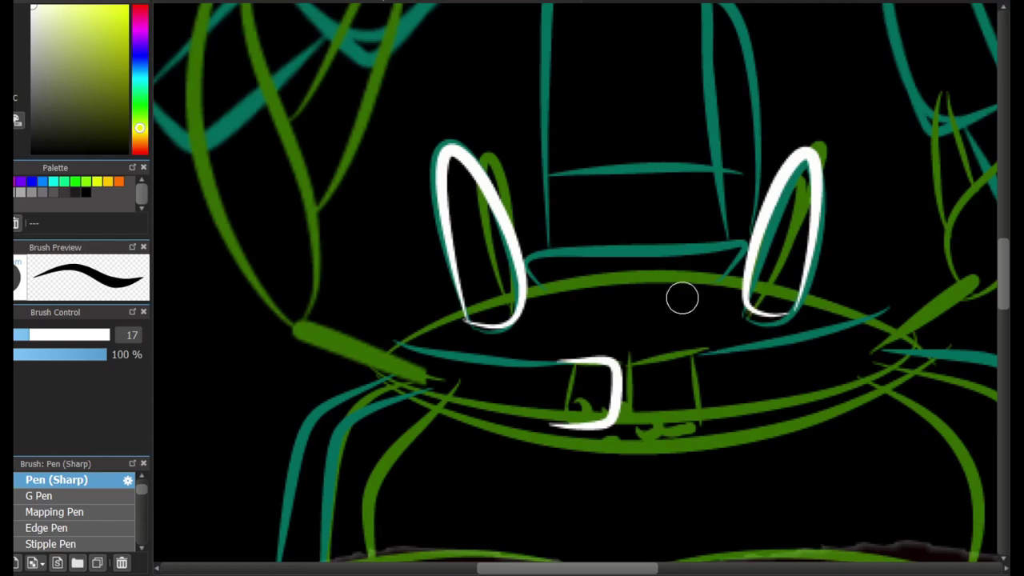
scroll(683, 298, up, 1)
mouse_move(645, 371)
mouse_down()
mouse_move(713, 400)
mouse_move(639, 386)
mouse_move(676, 461)
mouse_up()
key(ctrl+z)
key(ctrl+z)
key(ctrl+z)
drag(670, 373, 681, 466)
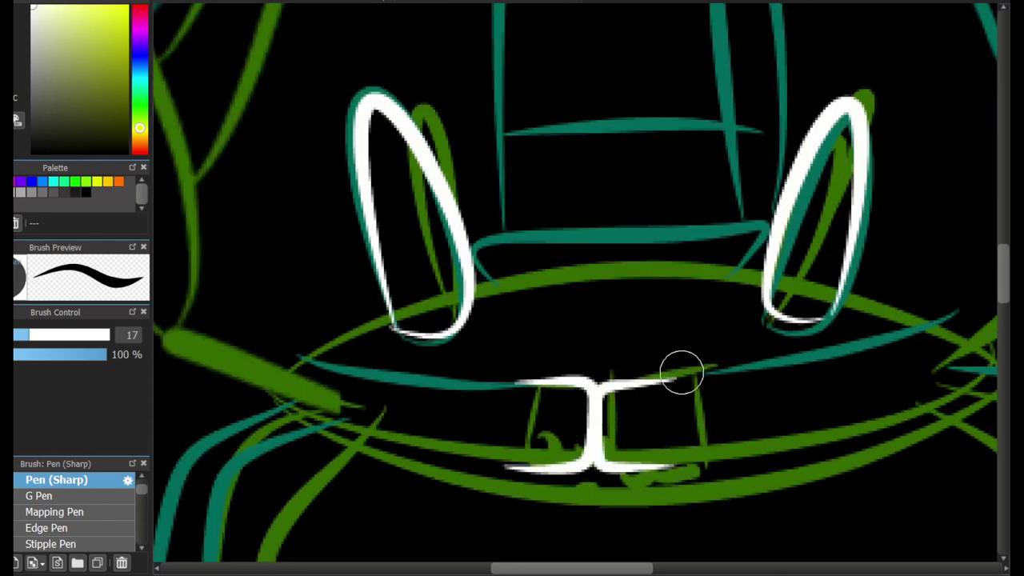
Add a pointed white fang on each side of the front teeth
drag(682, 372, 732, 374)
drag(502, 378, 507, 466)
key(ctrl+z)
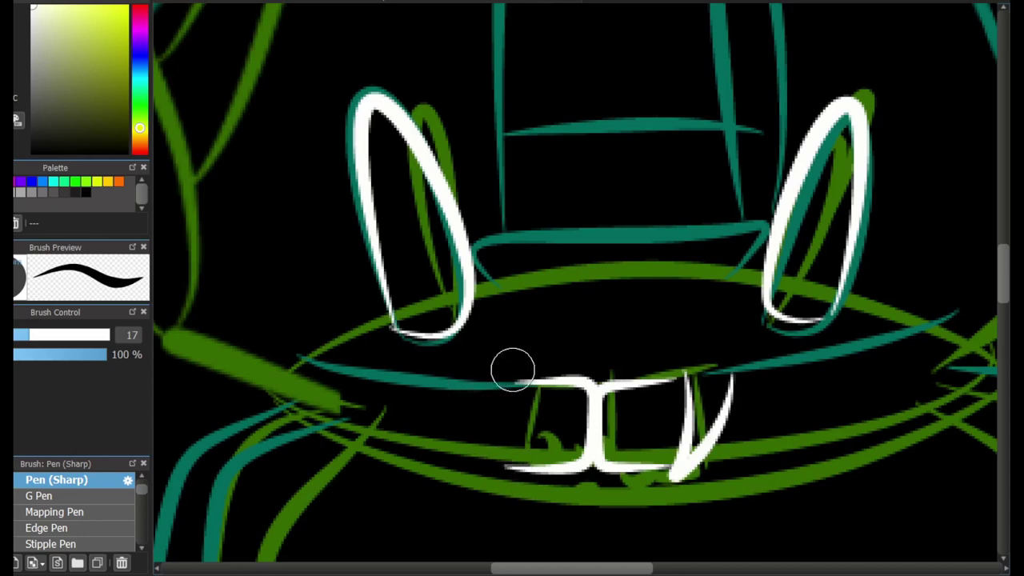
drag(513, 374, 465, 383)
Outline the crab's right claw pincer and the two edges of its arm in white
drag(614, 568, 686, 569)
drag(1004, 274, 1003, 258)
mouse_move(790, 154)
mouse_down()
mouse_move(690, 451)
mouse_move(677, 332)
mouse_move(788, 161)
mouse_move(686, 423)
mouse_up()
key(ctrl+z)
scroll(782, 290, down, 5)
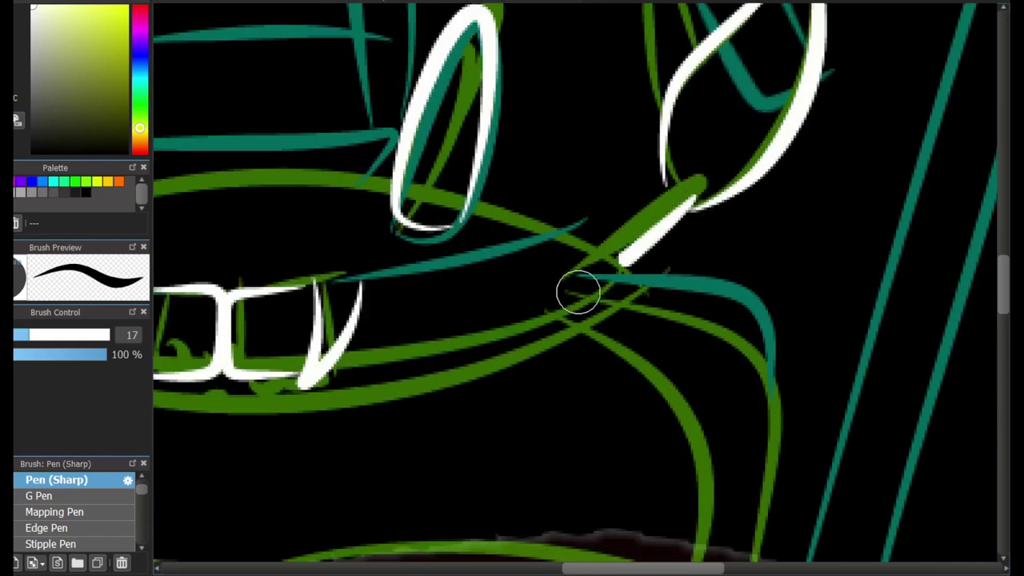
key(ctrl+z)
drag(701, 196, 566, 283)
drag(661, 192, 552, 258)
Outline the large outer pincer of the crab's left claw with tapered white curves
drag(656, 568, 546, 568)
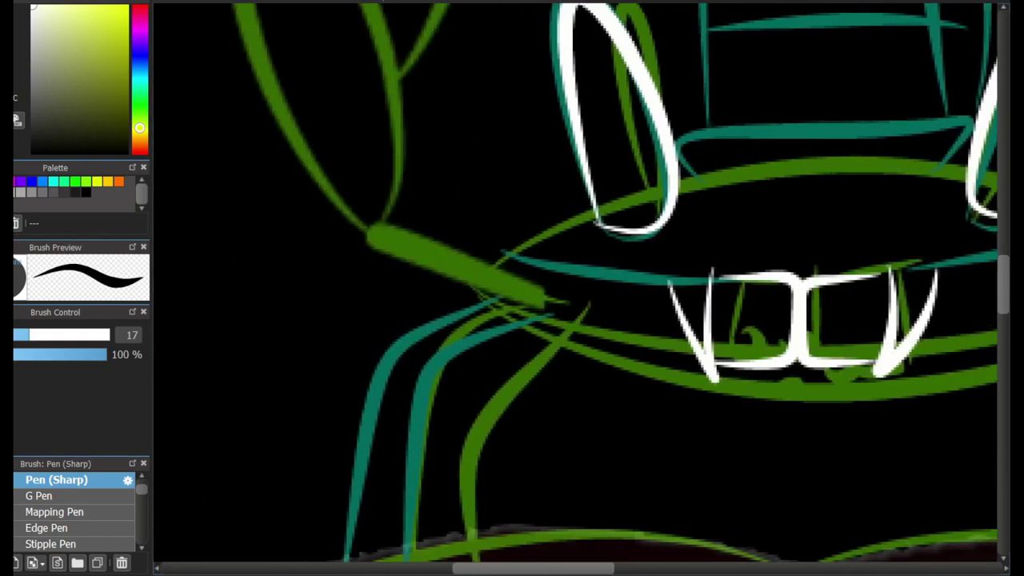
scroll(592, 400, down, 2)
scroll(412, 72, up, 2)
scroll(562, 321, down, 1)
mouse_move(472, 36)
mouse_down()
mouse_move(400, 243)
mouse_move(533, 455)
mouse_move(475, 35)
mouse_up()
key(ctrl+z)
key(ctrl+z)
key(ctrl+z)
mouse_move(479, 33)
mouse_down()
mouse_move(398, 214)
mouse_move(520, 461)
mouse_up()
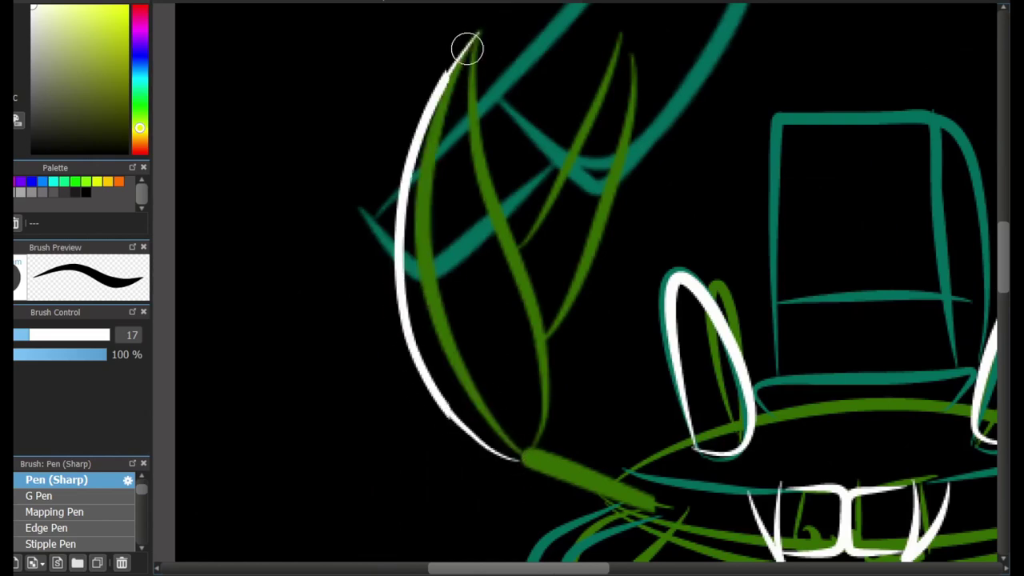
mouse_move(467, 49)
mouse_down()
mouse_move(560, 350)
mouse_move(546, 432)
mouse_move(641, 490)
mouse_up()
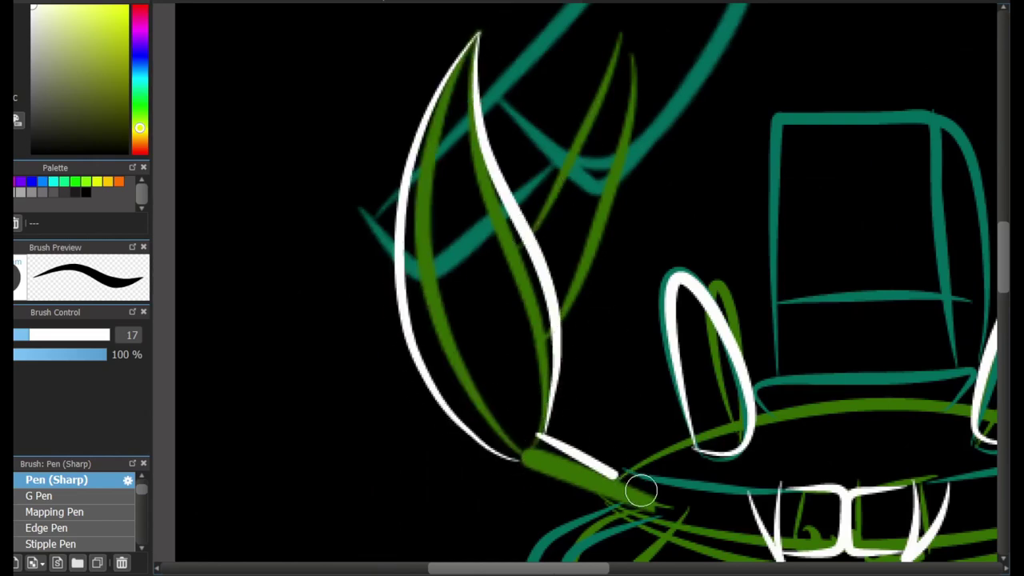
Draw the two curved white edges of the arm joining the large left claw to the body
key(ctrl+z)
drag(536, 436, 640, 491)
key(ctrl+z)
mouse_move(522, 455)
mouse_down()
mouse_move(641, 512)
mouse_move(632, 513)
mouse_up()
key(ctrl+z)
key(ctrl+z)
key(ctrl+z)
key(ctrl+z)
drag(535, 433, 628, 493)
key(ctrl+z)
drag(626, 504, 522, 457)
key(ctrl+z)
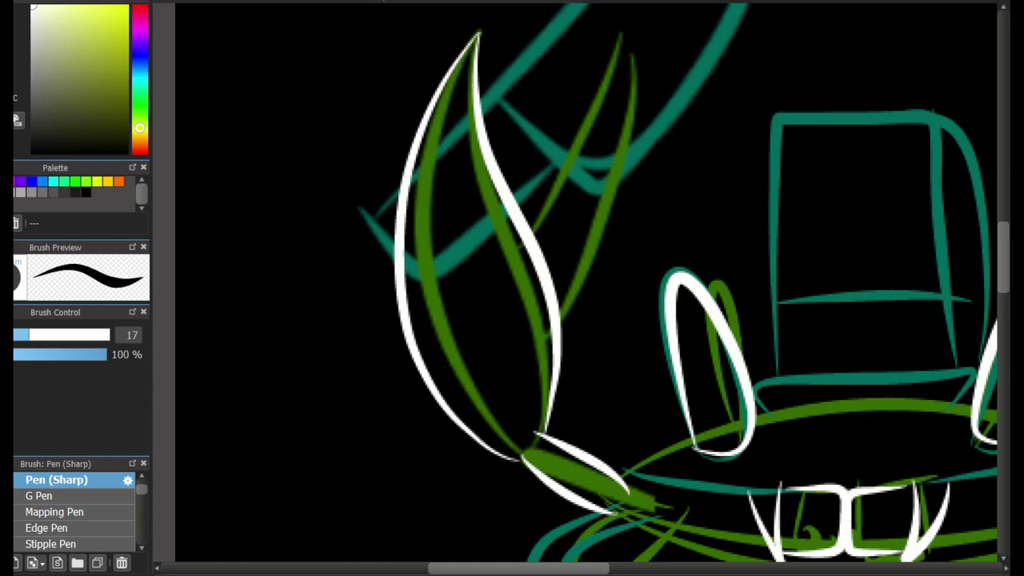
Outline the crab's right legs in white with pointed tips, including part of the rear leg behind them
scroll(656, 434, down, 1)
drag(794, 265, 627, 69)
mouse_move(957, 294)
mouse_down()
mouse_move(950, 229)
mouse_move(965, 197)
mouse_up()
scroll(892, 270, up, 2)
mouse_move(655, 83)
mouse_down()
mouse_move(749, 123)
mouse_move(765, 168)
mouse_move(850, 238)
mouse_move(777, 165)
mouse_move(776, 146)
mouse_up()
key(ctrl+z)
mouse_move(698, 69)
mouse_down()
mouse_move(903, 343)
mouse_move(864, 287)
mouse_up()
key(ctrl+z)
mouse_move(839, 110)
mouse_down()
mouse_move(891, 380)
mouse_move(839, 110)
mouse_up()
key(ctrl+z)
drag(736, 32, 891, 144)
drag(849, 60, 869, 109)
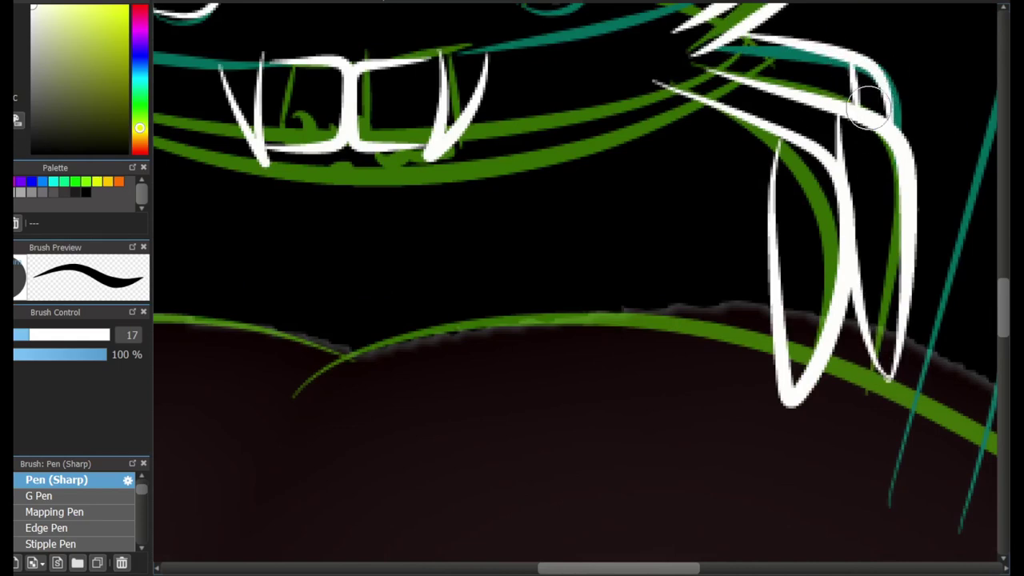
Outline two bent, pointed legs on the crab's left side in white
scroll(677, 525, left, 5)
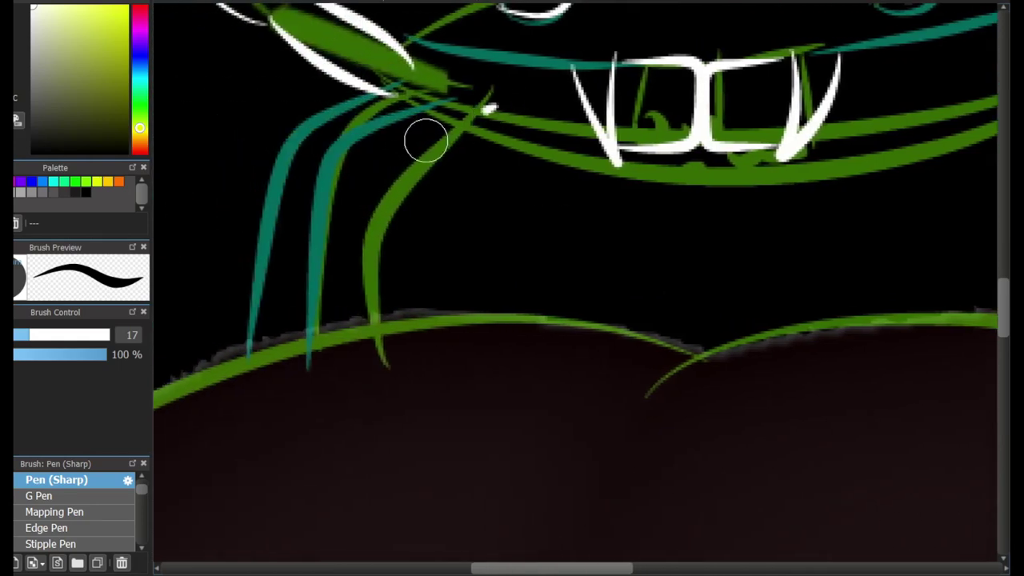
drag(496, 104, 384, 180)
mouse_move(453, 97)
mouse_down()
mouse_move(322, 144)
mouse_move(338, 217)
mouse_move(281, 219)
mouse_move(326, 149)
mouse_up()
key(ctrl+z)
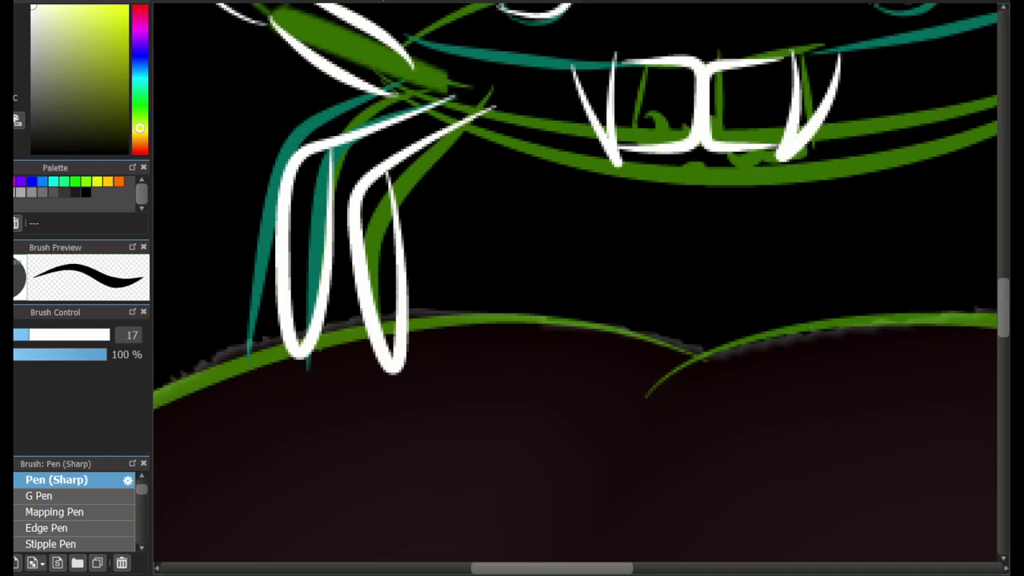
Fade the white crab outlines
scroll(441, 288, down, 5)
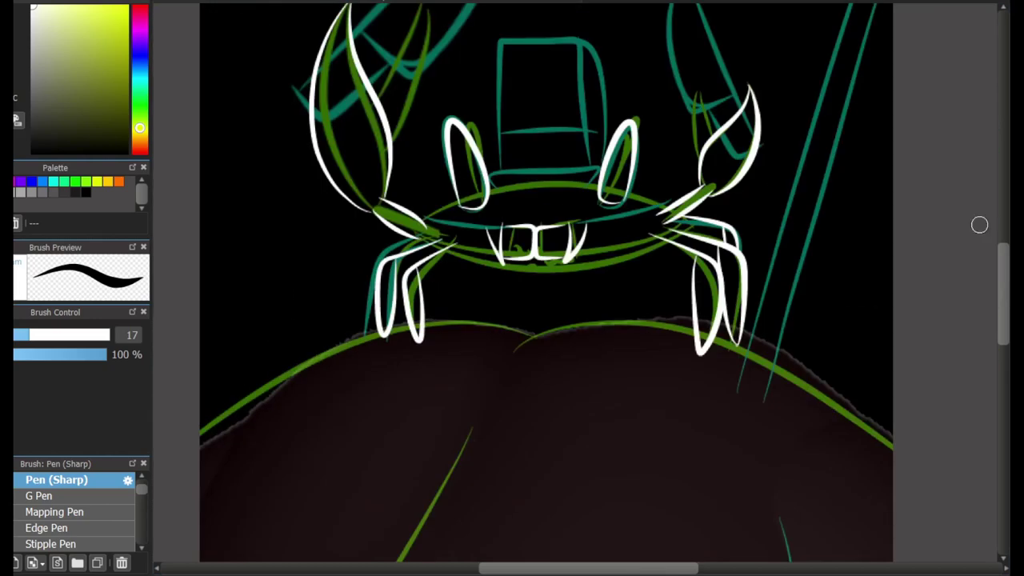
drag(516, 186, 631, 321)
drag(943, 284, 841, 193)
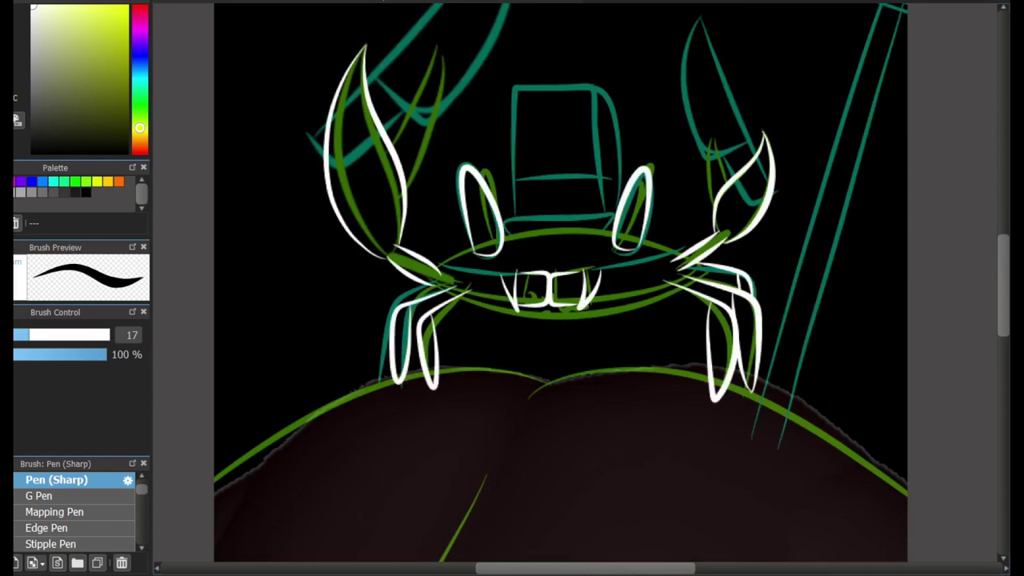
scroll(704, 361, down, 2)
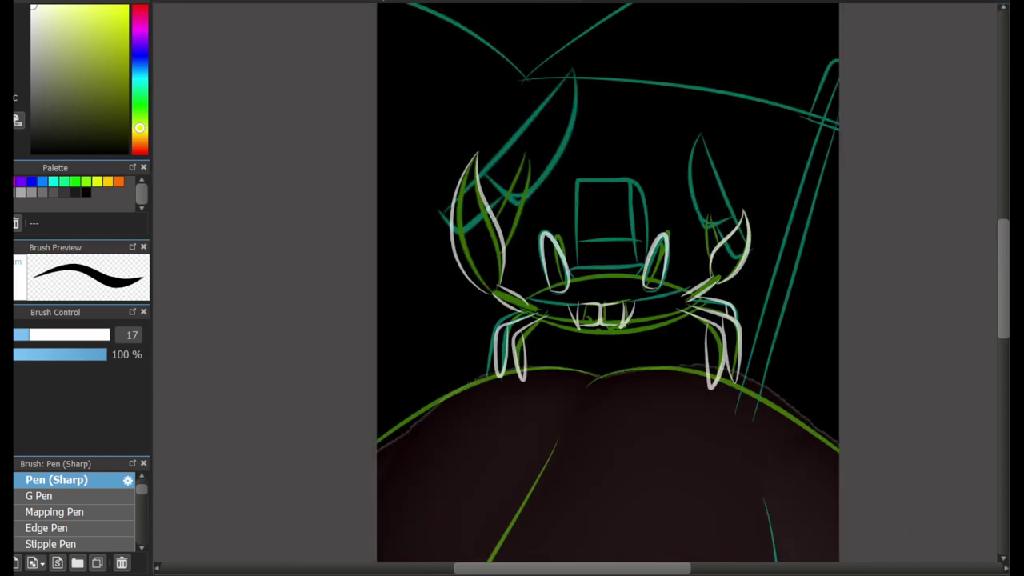
scroll(532, 364, up, 2)
mouse_move(613, 389)
mouse_down()
mouse_move(893, 460)
mouse_move(920, 486)
mouse_up()
drag(729, 421, 604, 272)
key(ctrl+z)
key(ctrl+z)
mouse_move(487, 248)
mouse_down()
mouse_move(816, 294)
mouse_move(824, 322)
mouse_move(752, 254)
mouse_move(866, 357)
mouse_move(852, 335)
mouse_move(865, 356)
mouse_move(897, 360)
mouse_move(756, 251)
mouse_move(864, 328)
mouse_up()
key(ctrl+z)
key(ctrl+z)
key(ctrl+z)
key(ctrl+z)
key(ctrl+z)
key(ctrl+z)
Outline the dark form's two humps and trace the two long lines below them in white
mouse_move(482, 251)
mouse_down()
mouse_move(553, 212)
mouse_move(888, 358)
mouse_up()
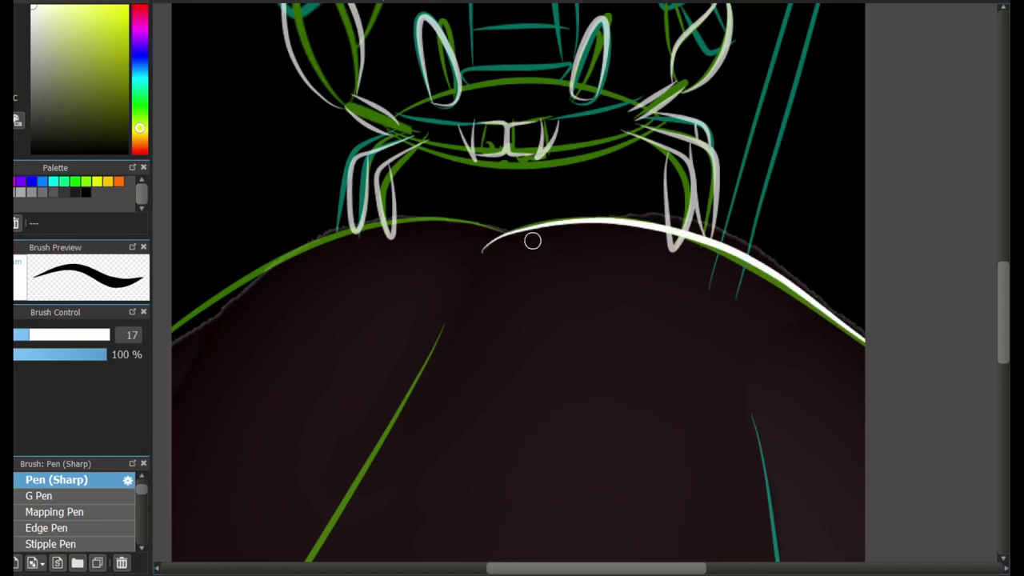
drag(504, 238, 167, 320)
scroll(702, 262, down, 1)
scroll(702, 262, down, 2)
mouse_move(613, 283)
mouse_down()
mouse_move(508, 421)
mouse_move(523, 431)
mouse_up()
key(ctrl+z)
mouse_move(722, 315)
mouse_down()
mouse_move(732, 430)
mouse_move(741, 431)
mouse_up()
key(ctrl+z)
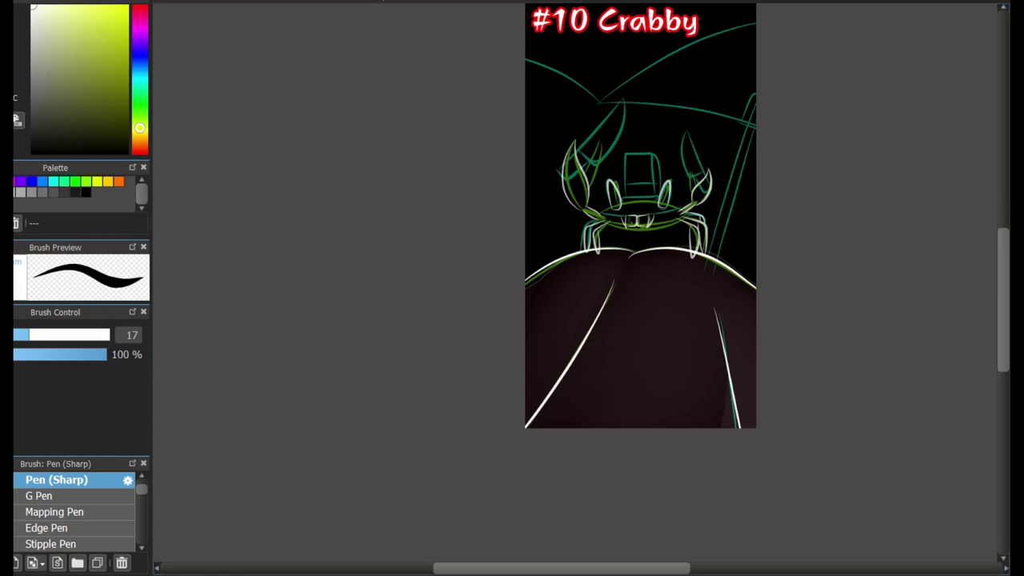
scroll(634, 243, up, 2)
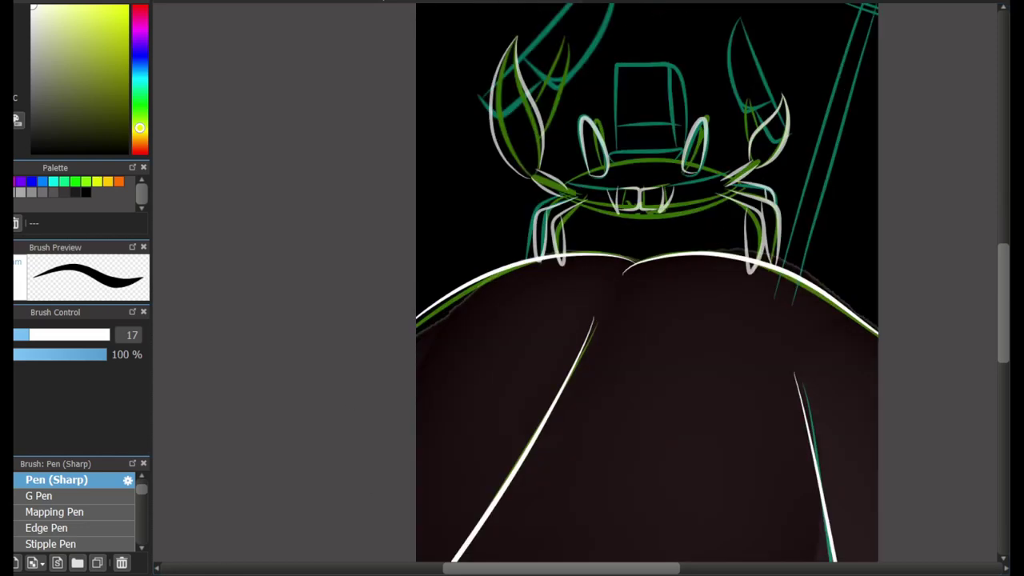
Erase the white hump outline where it crosses the tips of the crab's legs
scroll(577, 241, up, 4)
key(e)
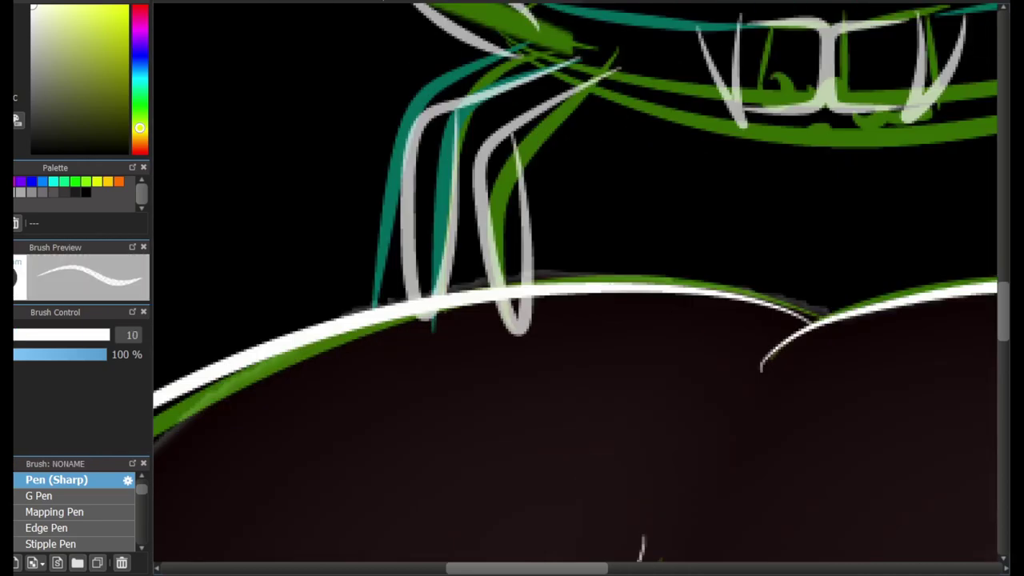
drag(425, 305, 428, 309)
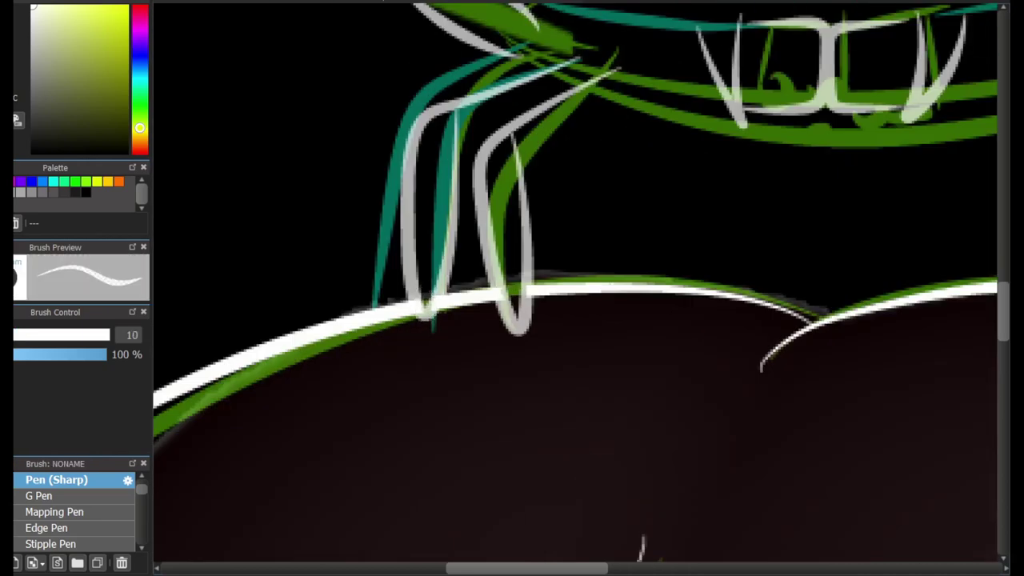
scroll(525, 299, right, 3)
mouse_move(600, 302)
mouse_down()
mouse_move(613, 297)
mouse_move(685, 331)
mouse_move(692, 320)
mouse_move(702, 336)
mouse_move(727, 340)
mouse_up()
key(e)
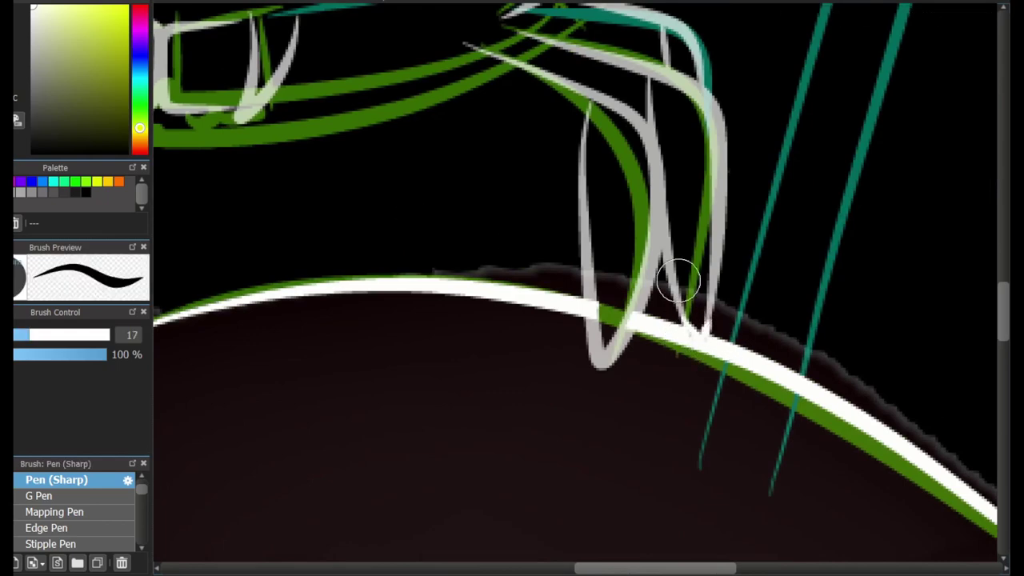
scroll(681, 279, down, 5)
drag(413, 131, 544, 323)
scroll(486, 381, up, 4)
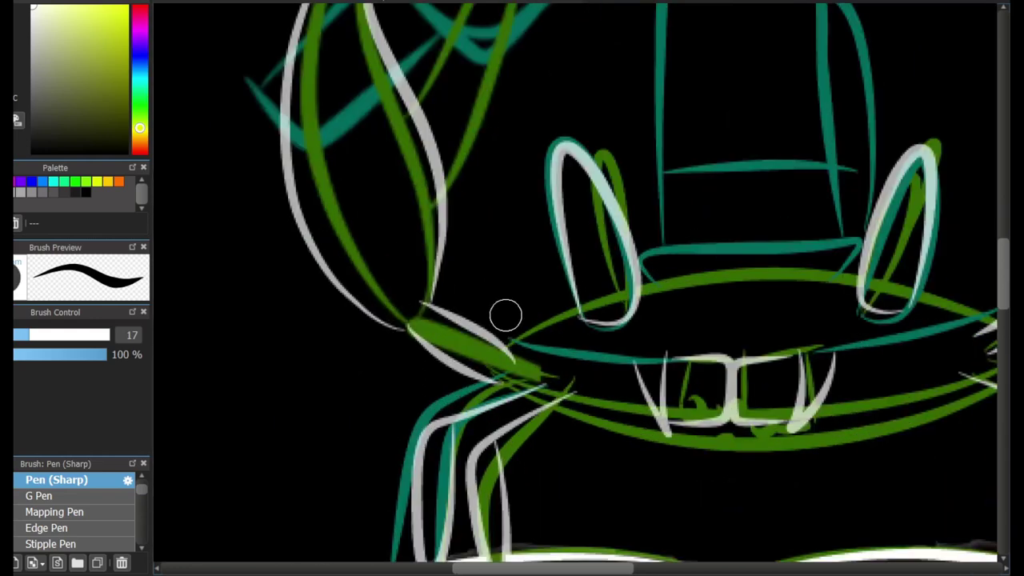
mouse_move(365, 380)
mouse_down()
mouse_move(942, 350)
mouse_move(385, 393)
mouse_move(813, 391)
mouse_move(396, 406)
mouse_up()
key(ctrl+z)
key(ctrl+z)
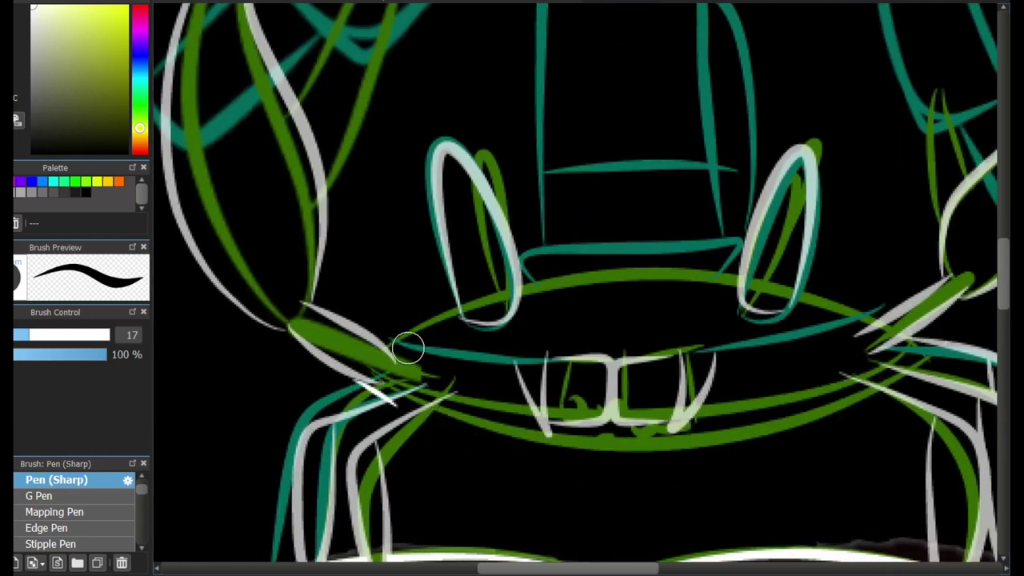
Draw two long white curves, one above the other, from arm to arm along the underside of the crab's body
scroll(521, 550, right, 3)
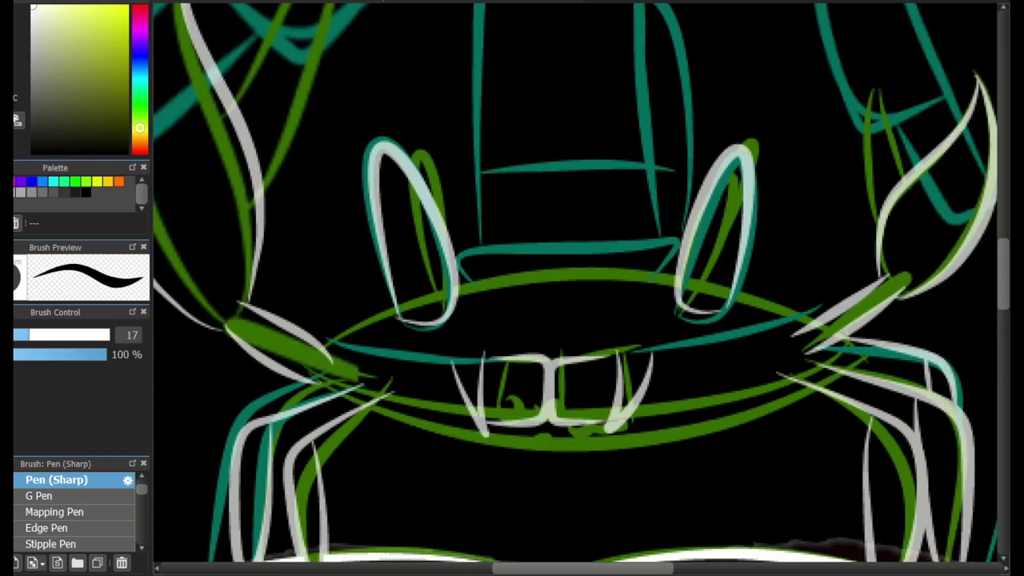
mouse_move(292, 389)
mouse_down()
mouse_move(537, 428)
mouse_move(874, 362)
mouse_up()
mouse_move(300, 386)
mouse_down()
mouse_move(583, 466)
mouse_move(894, 362)
mouse_up()
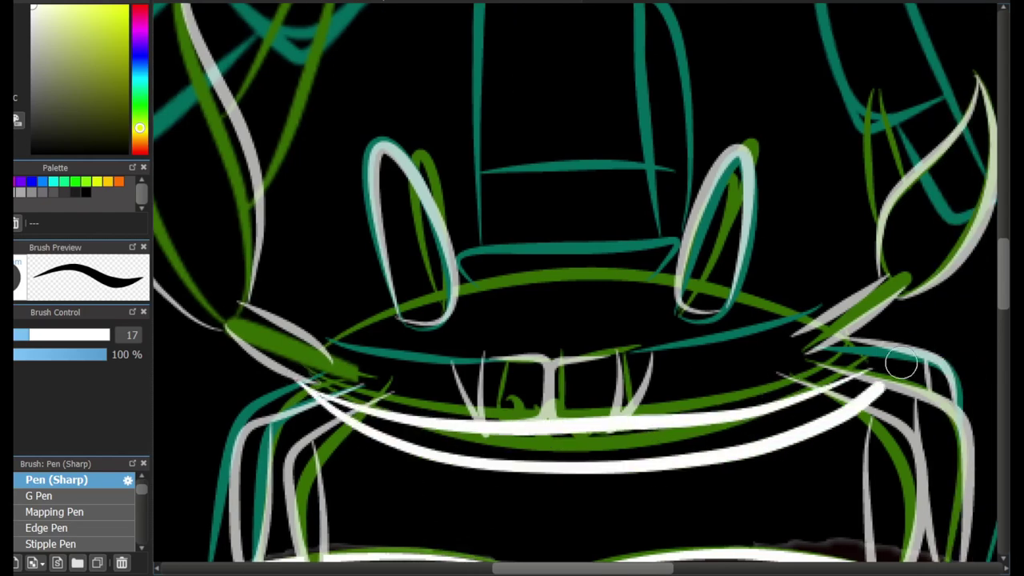
Erase the upper of the two body curves with the eraser enlarged to size 20, keeping the lower one
key(e)
mouse_move(495, 429)
mouse_down()
mouse_move(543, 425)
mouse_move(513, 426)
mouse_up()
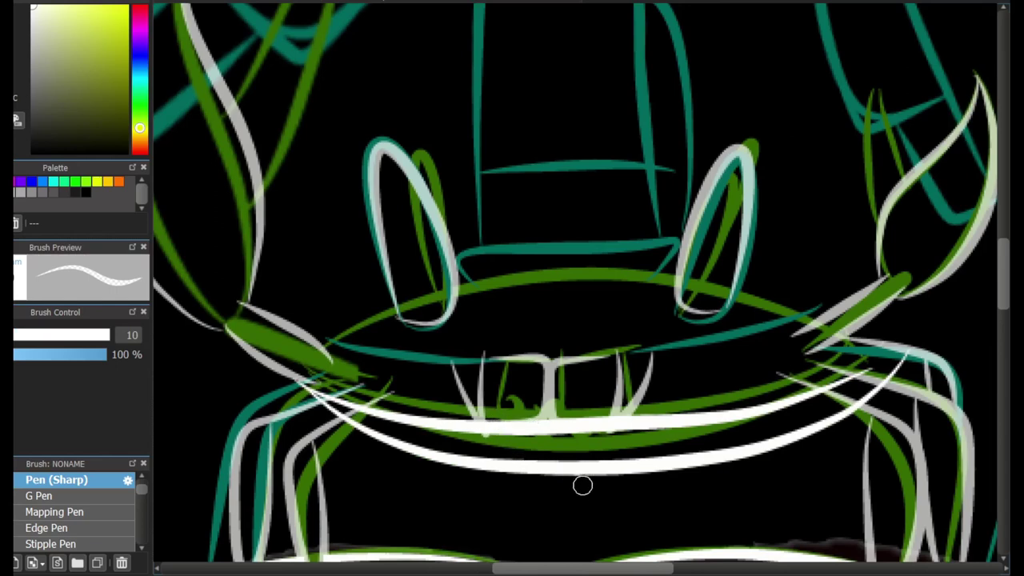
click(577, 483)
key(ctrl+y)
key(ctrl+z)
mouse_move(314, 383)
mouse_down()
mouse_move(364, 421)
mouse_move(344, 404)
mouse_move(540, 427)
mouse_move(477, 419)
mouse_up()
click(38, 335)
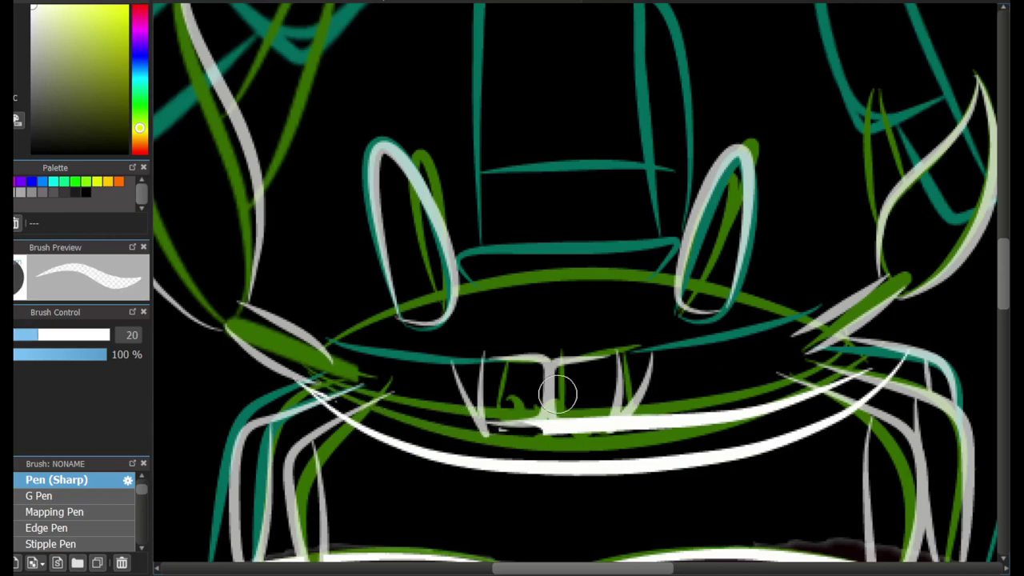
mouse_move(560, 409)
mouse_down()
mouse_move(579, 431)
mouse_move(627, 418)
mouse_move(612, 429)
mouse_move(726, 409)
mouse_move(716, 433)
mouse_move(872, 361)
mouse_up()
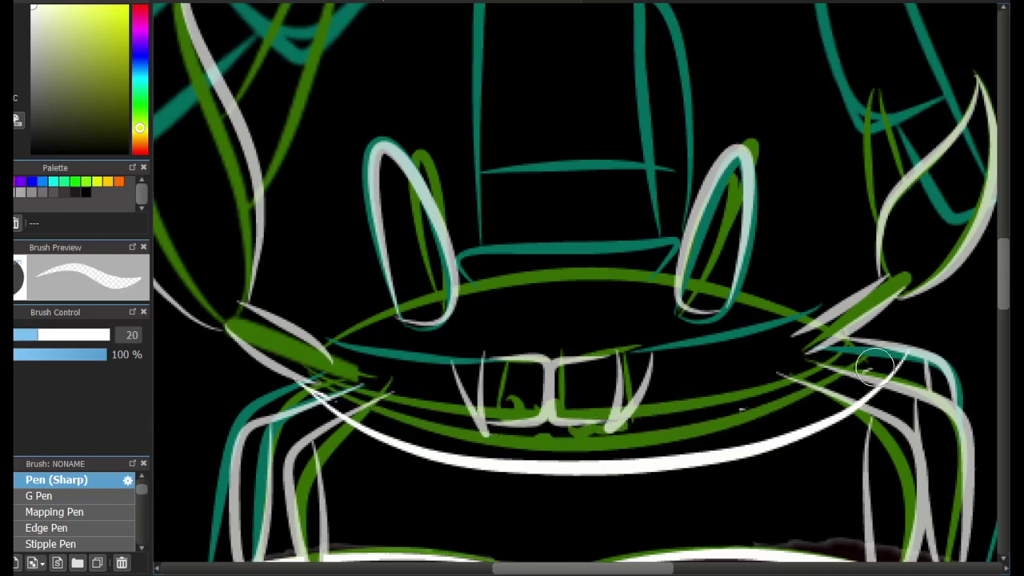
Select the area around the lower body curve and move the curve slightly up and left, closer to the sketched underside
key(p)
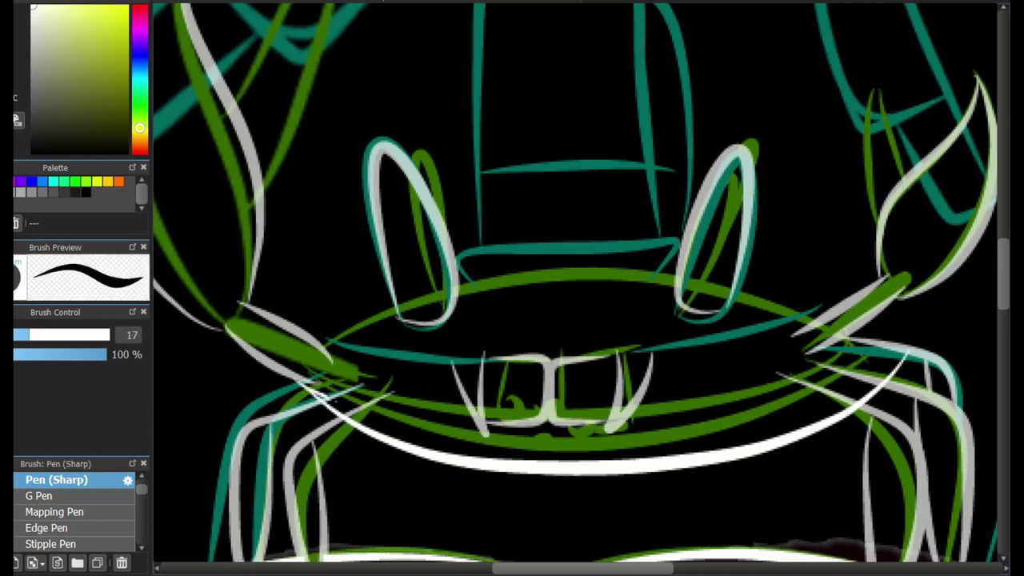
drag(248, 306, 935, 482)
key(v)
drag(688, 432, 666, 416)
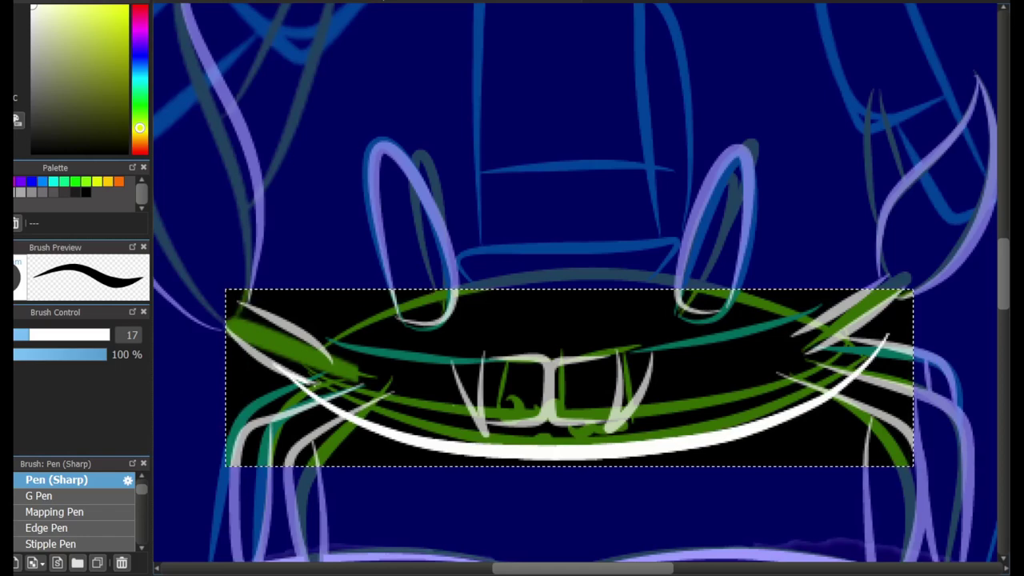
Turn a copy of the lower body curve upside down and place it along the top of the crab's body
key(ctrl+d)
key(ctrl+t)
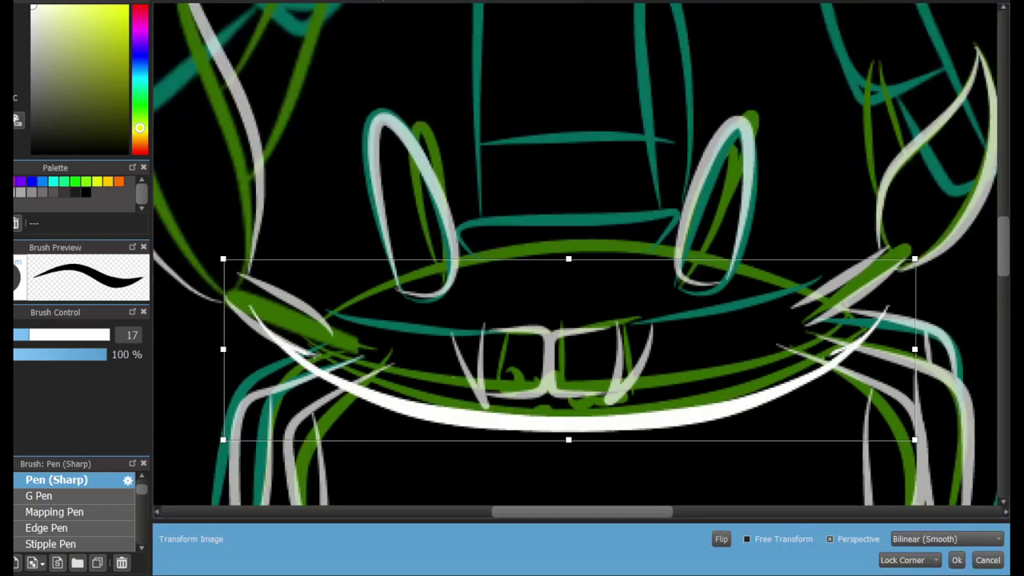
click(722, 539)
drag(720, 473, 418, 228)
drag(560, 344, 585, 311)
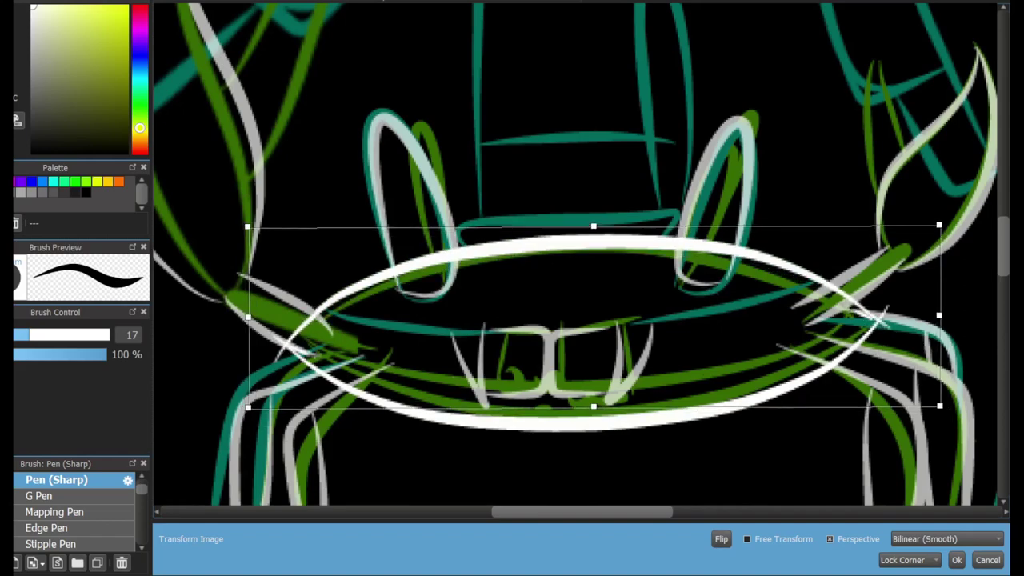
click(957, 560)
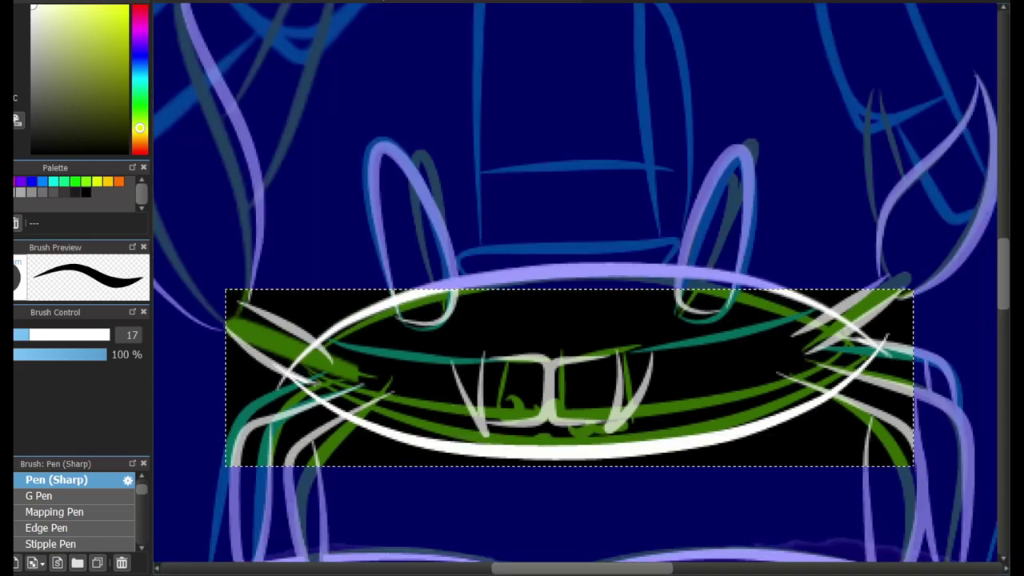
key(ctrl+d)
Erase the body outline where it crosses the eyestalks, both arms and the upper ends of the legs
key(e)
scroll(453, 298, up, 1)
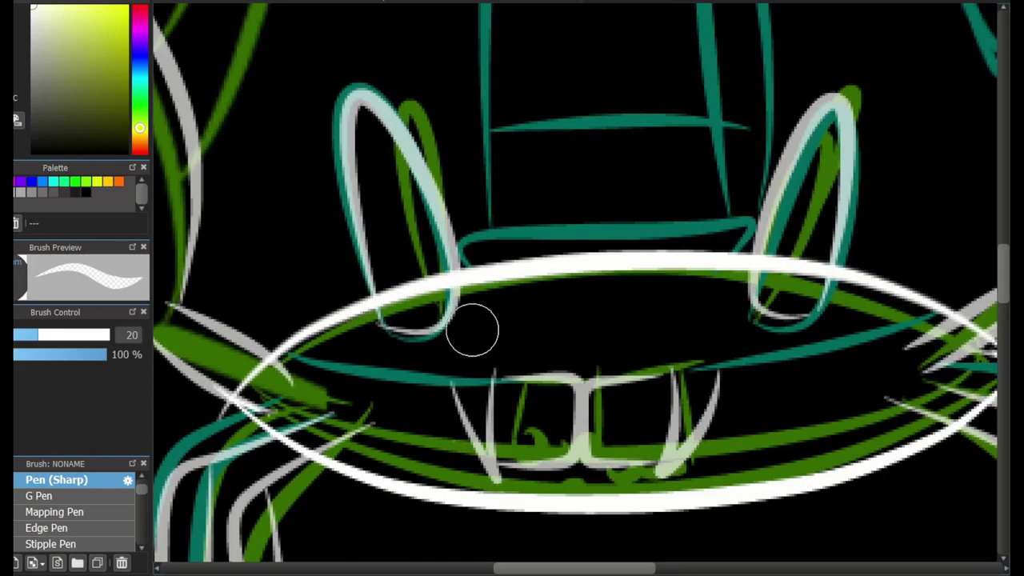
drag(389, 279, 379, 279)
drag(448, 272, 419, 281)
mouse_move(758, 273)
mouse_down()
mouse_move(808, 244)
mouse_move(821, 270)
mouse_move(792, 308)
mouse_up()
mouse_move(259, 377)
mouse_down()
mouse_move(226, 412)
mouse_move(230, 390)
mouse_move(284, 404)
mouse_up()
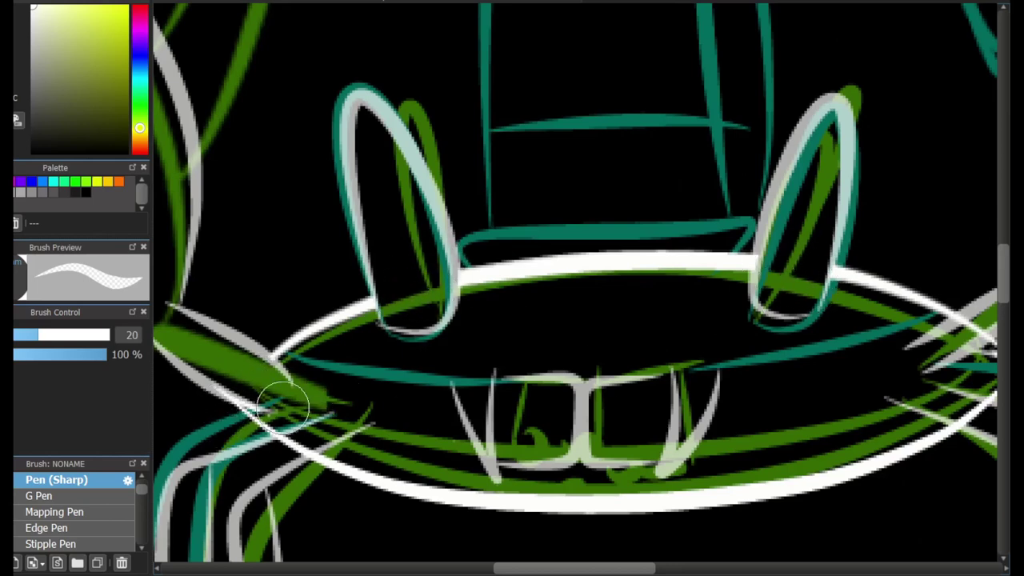
drag(575, 568, 603, 568)
drag(824, 328, 818, 337)
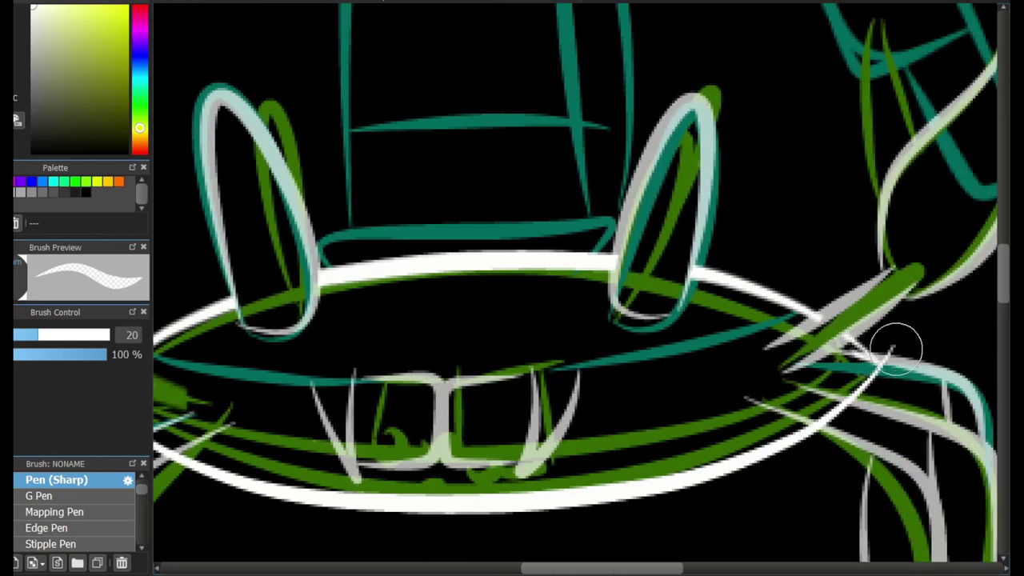
mouse_move(896, 348)
mouse_down()
mouse_move(848, 422)
mouse_move(831, 401)
mouse_move(852, 413)
mouse_move(847, 424)
mouse_move(904, 356)
mouse_move(853, 384)
mouse_up()
Outline the top hat's brim in white on the crab's body between the eyestalks
key(p)
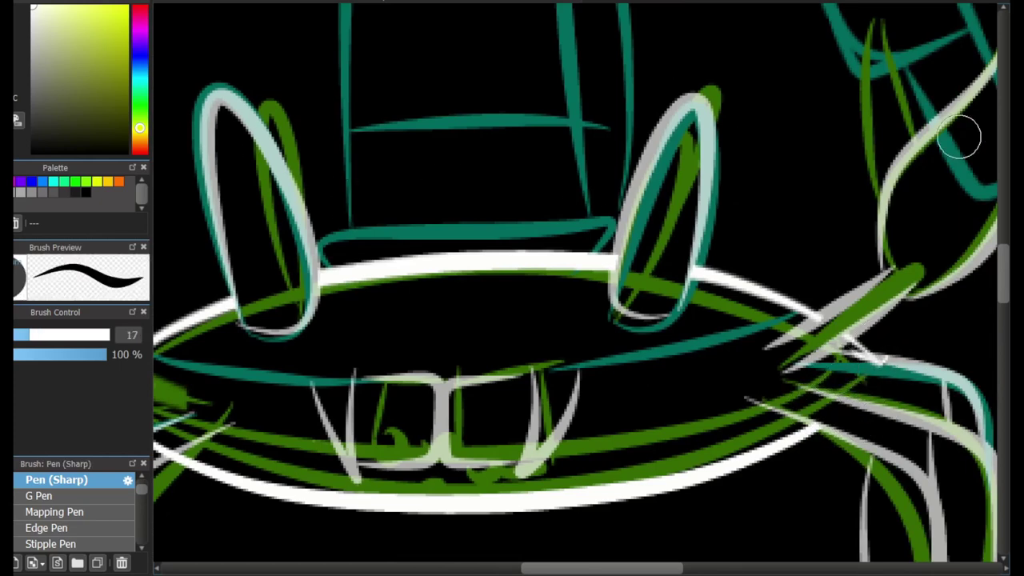
scroll(960, 136, up, 3)
scroll(960, 136, left, 1)
mouse_move(389, 380)
mouse_down()
mouse_move(644, 328)
mouse_move(630, 370)
mouse_move(519, 327)
mouse_move(627, 376)
mouse_move(648, 338)
mouse_move(642, 371)
mouse_up()
key(ctrl+z)
key(ctrl+z)
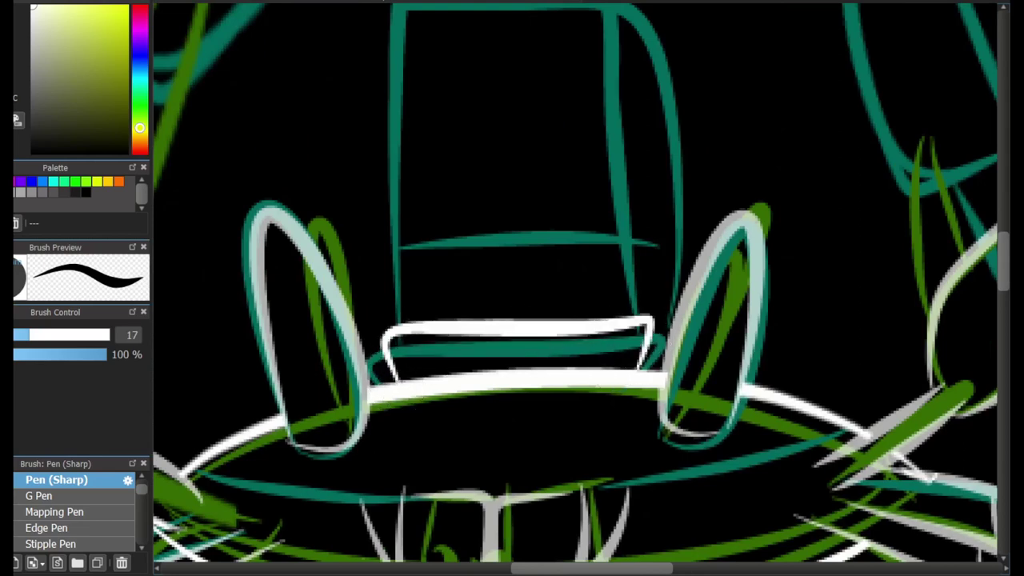
scroll(799, 313, up, 3)
drag(646, 437, 632, 492)
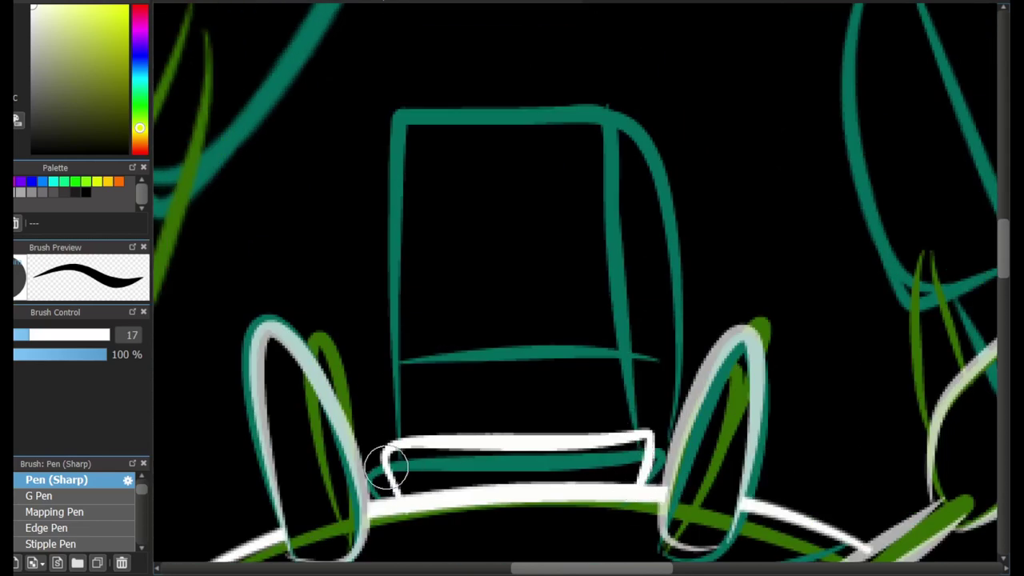
Outline the top hat's tall crown in white and add a curved band line across its lower part
drag(408, 418, 619, 128)
key(ctrl+z)
drag(407, 436, 416, 116)
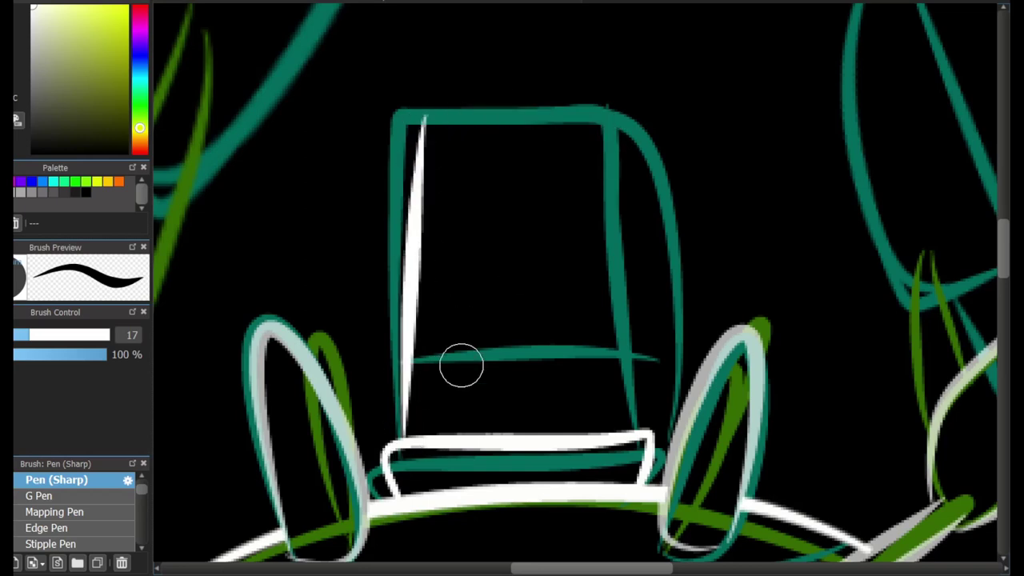
key(ctrl+z)
mouse_move(396, 438)
mouse_down()
mouse_move(400, 172)
mouse_move(601, 96)
mouse_move(530, 104)
mouse_move(617, 117)
mouse_move(620, 144)
mouse_up()
key(ctrl+z)
drag(622, 227, 646, 428)
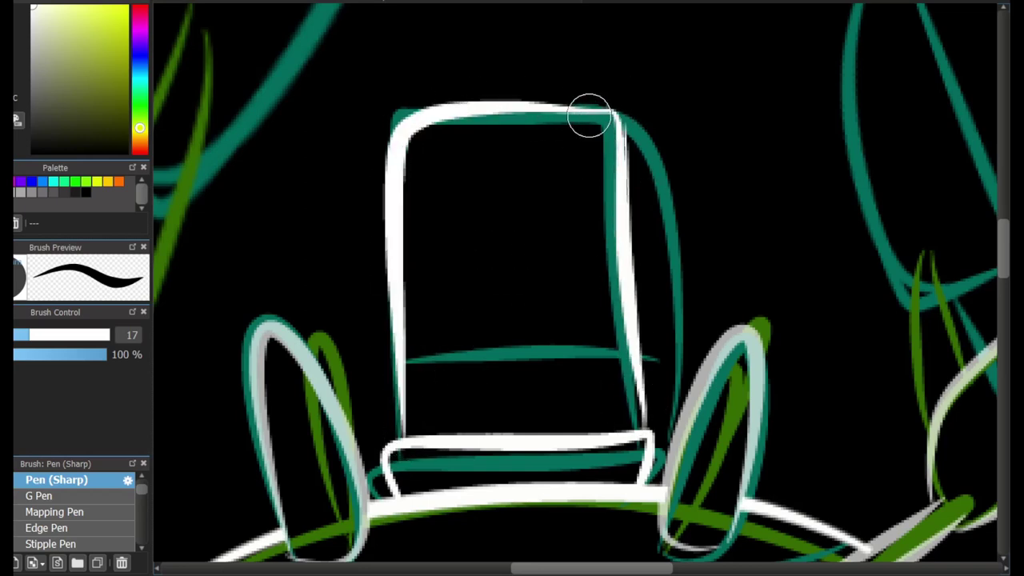
key(ctrl+z)
drag(604, 107, 631, 406)
key(ctrl+z)
drag(602, 110, 625, 432)
mouse_move(412, 355)
mouse_down()
mouse_move(589, 336)
mouse_move(621, 343)
mouse_up()
key(ctrl+z)
Show the white line art at full strength without the sketch and erase the body line crossing the front left leg
scroll(560, 333, down, 3)
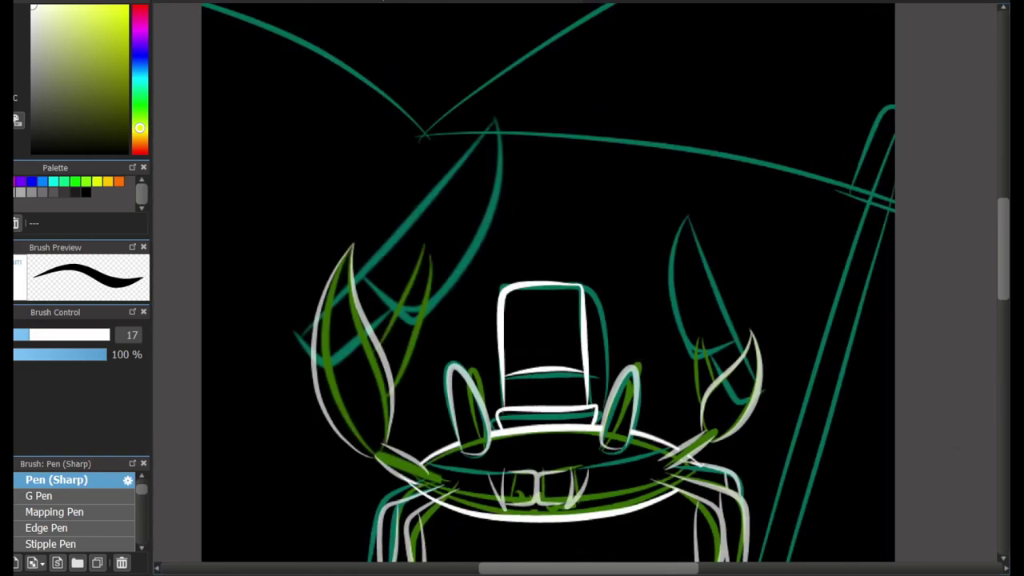
scroll(647, 347, down, 5)
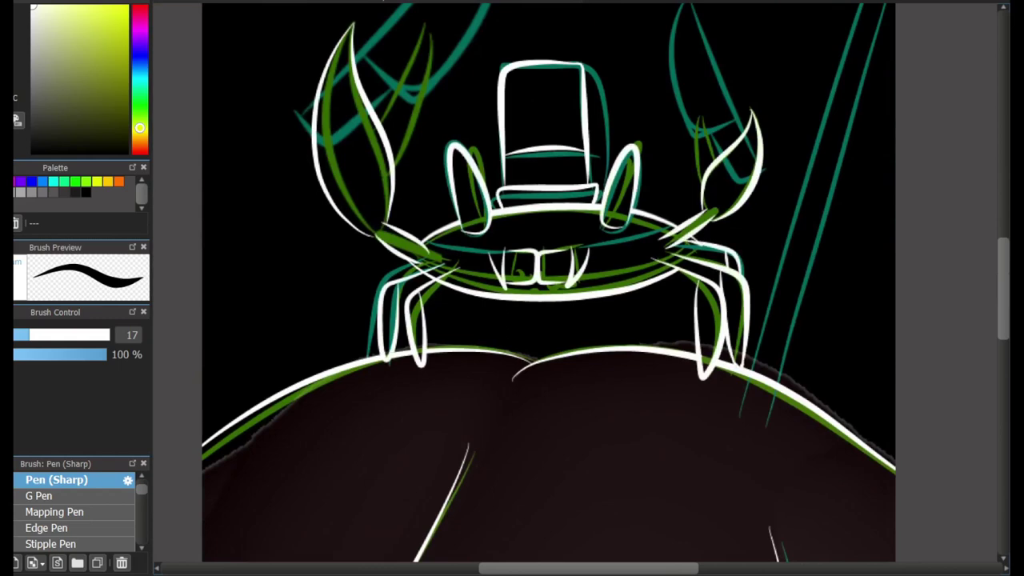
drag(1003, 329, 1004, 310)
scroll(549, 336, up, 1)
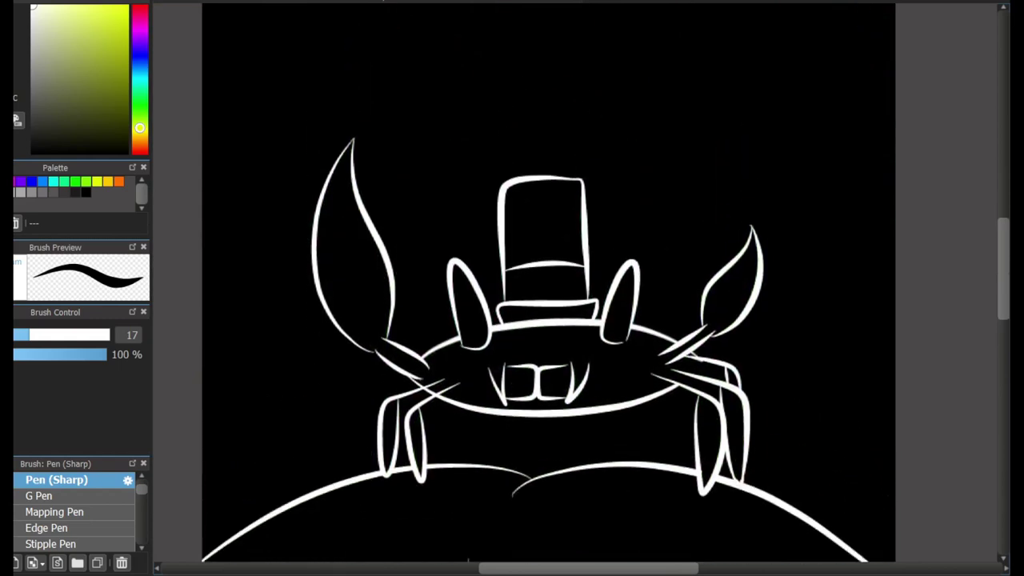
scroll(486, 383, up, 2)
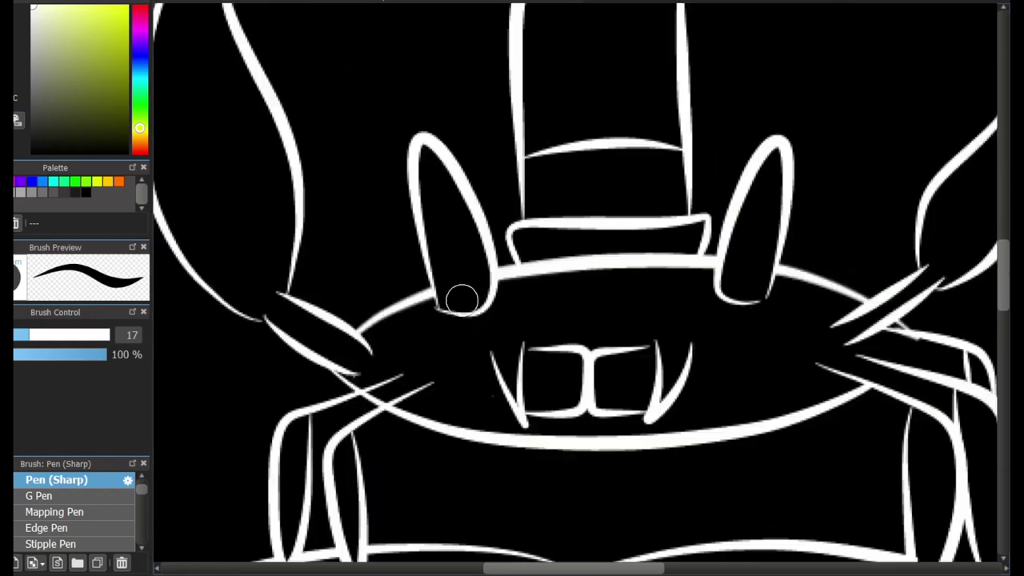
key(e)
drag(361, 403, 350, 414)
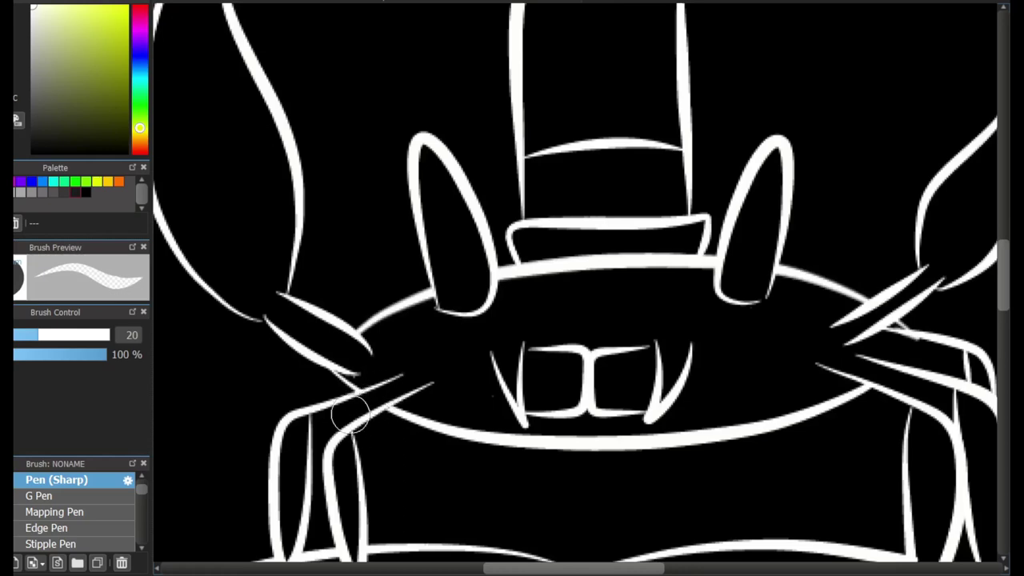
Draw the short bent top of a rear leg in white behind the crab's left legs
key(b)
scroll(290, 425, up, 1)
mouse_move(353, 356)
mouse_down()
mouse_move(294, 414)
mouse_move(326, 388)
mouse_move(315, 541)
mouse_move(322, 422)
mouse_up()
key(ctrl+z)
key(ctrl+z)
key(ctrl+z)
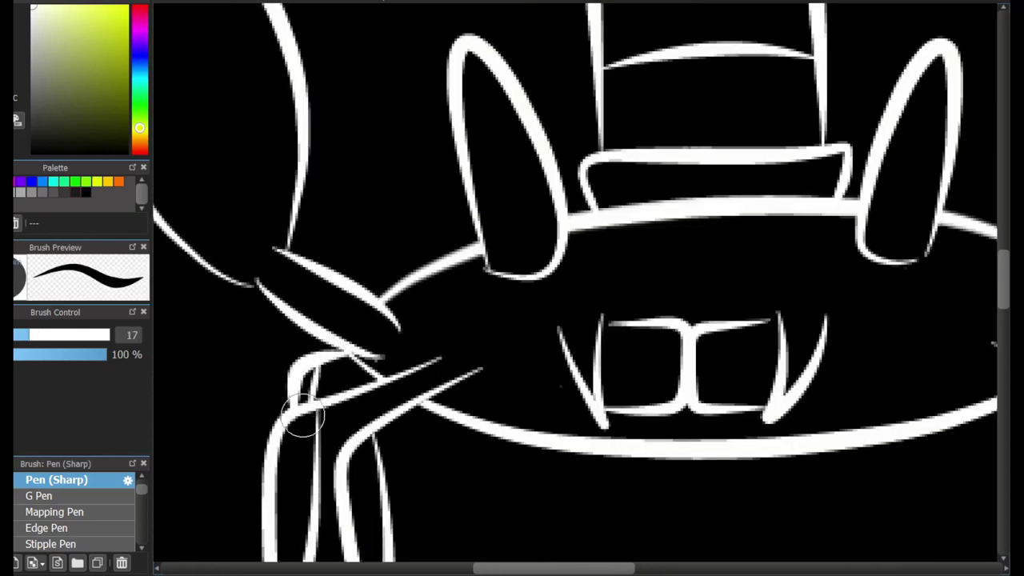
Bring back the colored sketch and fade the finished white line art
scroll(317, 418, down, 2)
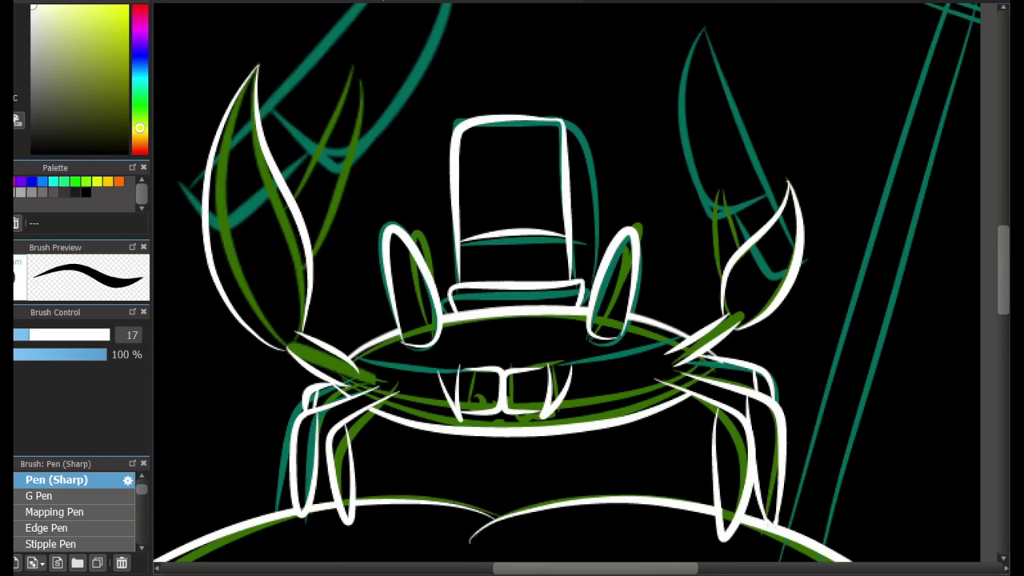
click(1007, 467)
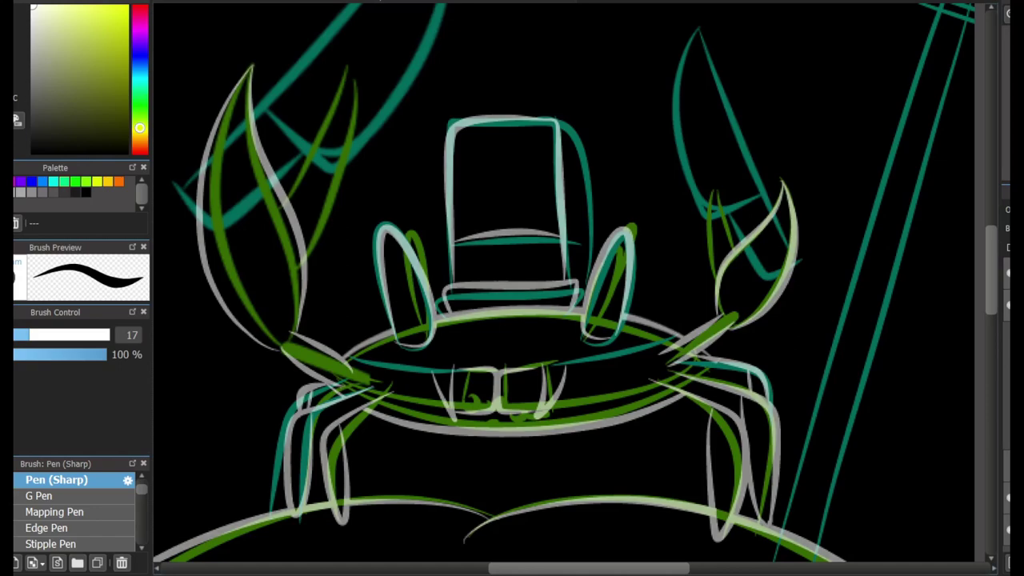
scroll(352, 385, down, 3)
scroll(276, 236, up, 3)
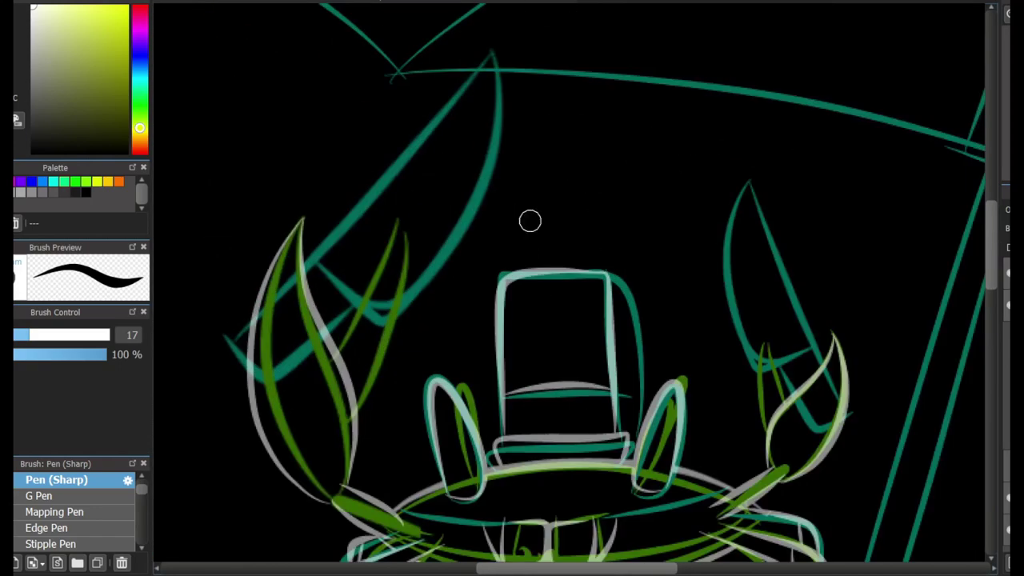
Outline the large knife in the left claw in white, with its blade edges, blade base and handle
drag(222, 344, 483, 48)
key(ctrl+z)
mouse_move(221, 344)
mouse_down()
mouse_move(413, 311)
mouse_move(374, 342)
mouse_move(313, 188)
mouse_move(403, 316)
mouse_up()
scroll(253, 310, up, 2)
key(ctrl+z)
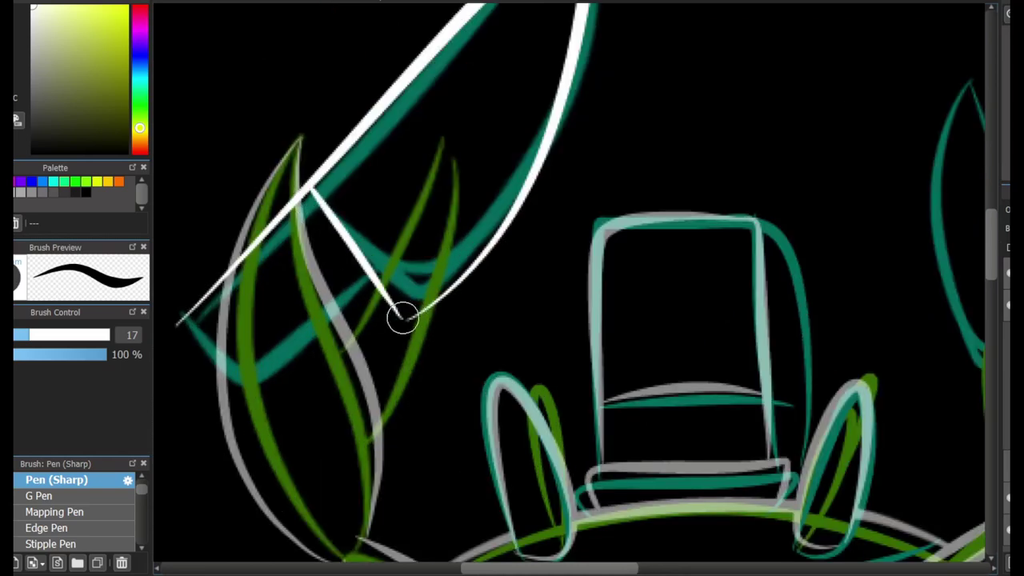
mouse_move(368, 280)
mouse_down()
mouse_move(222, 372)
mouse_move(177, 336)
mouse_up()
Outline the small knife in the right claw in white, with its blade edges, blade base and handle, and close its corners
drag(472, 568, 559, 567)
drag(567, 76, 558, 209)
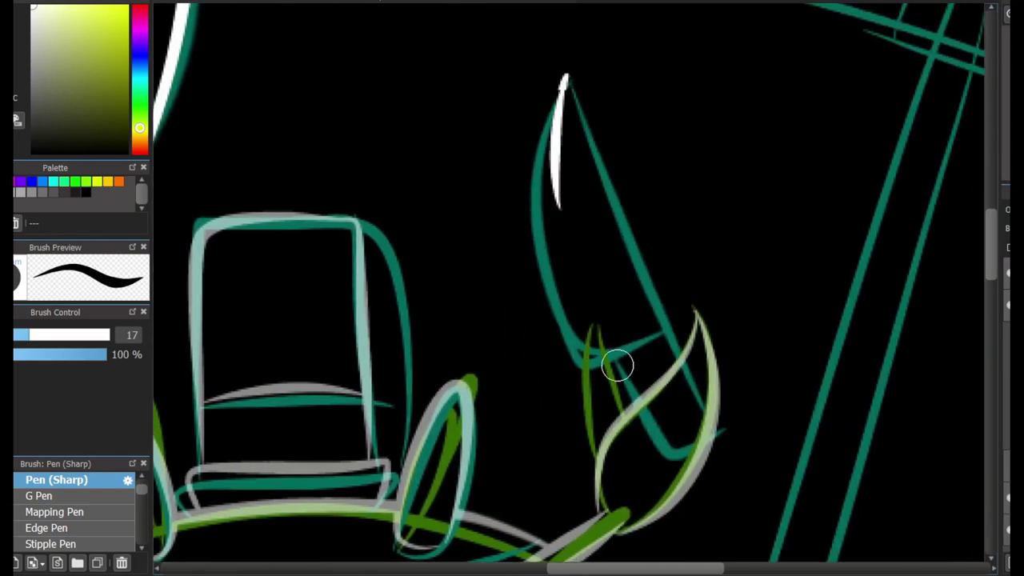
key(ctrl+z)
mouse_move(584, 364)
mouse_down()
mouse_move(566, 78)
mouse_move(720, 437)
mouse_up()
key(ctrl+z)
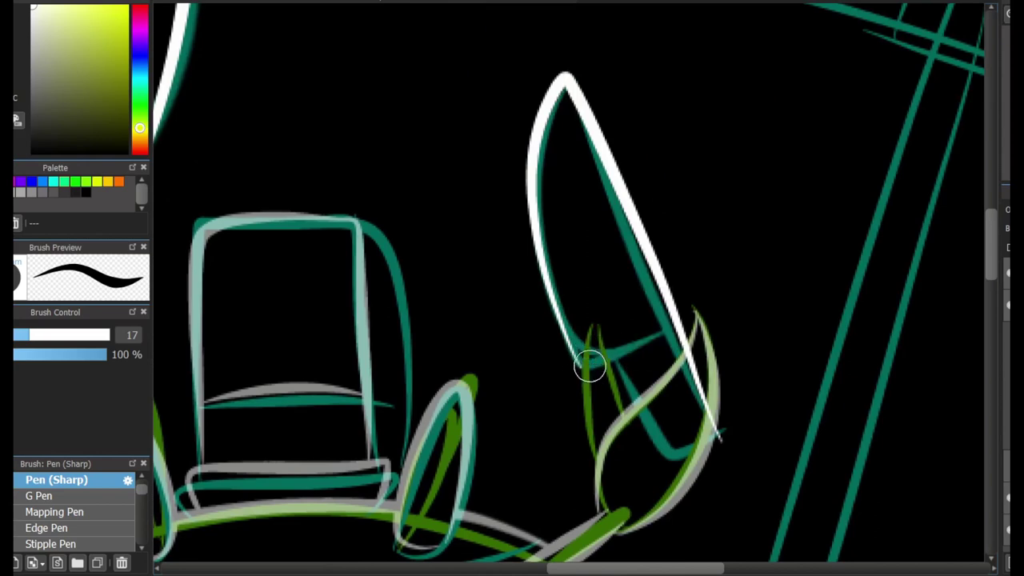
drag(584, 364, 685, 320)
mouse_move(613, 348)
mouse_down()
mouse_move(689, 458)
mouse_move(723, 450)
mouse_up()
scroll(711, 425, up, 4)
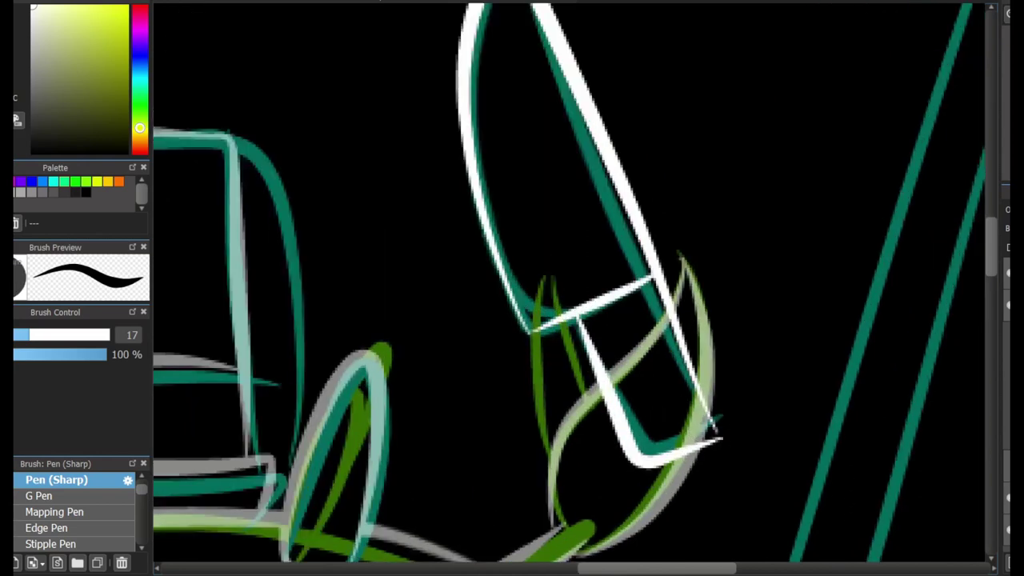
drag(701, 380, 717, 426)
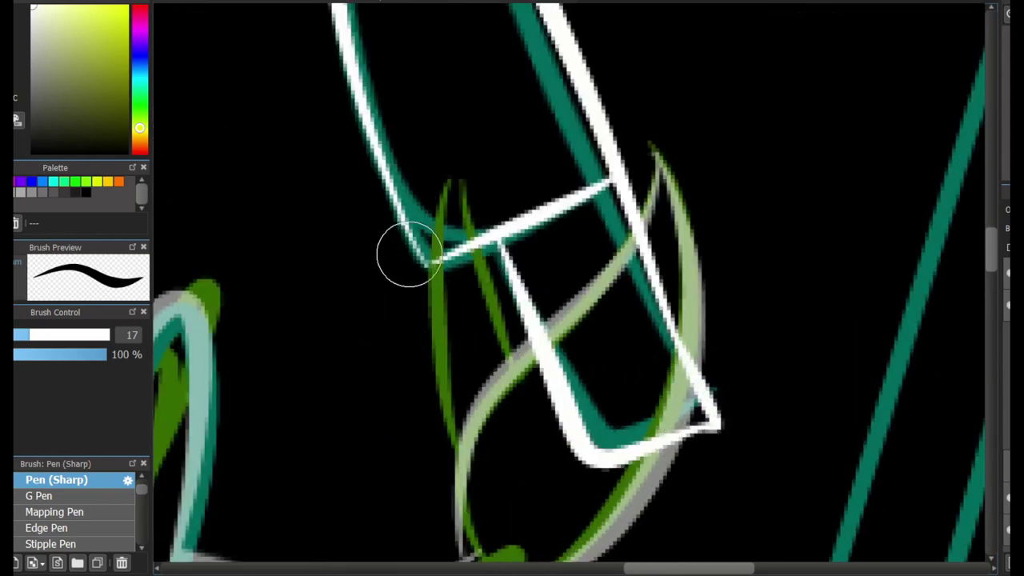
drag(393, 194, 419, 263)
Draw the right claw's rear pincer in white below the small knife and trim the ends of its lines
drag(480, 247, 524, 384)
drag(440, 269, 464, 467)
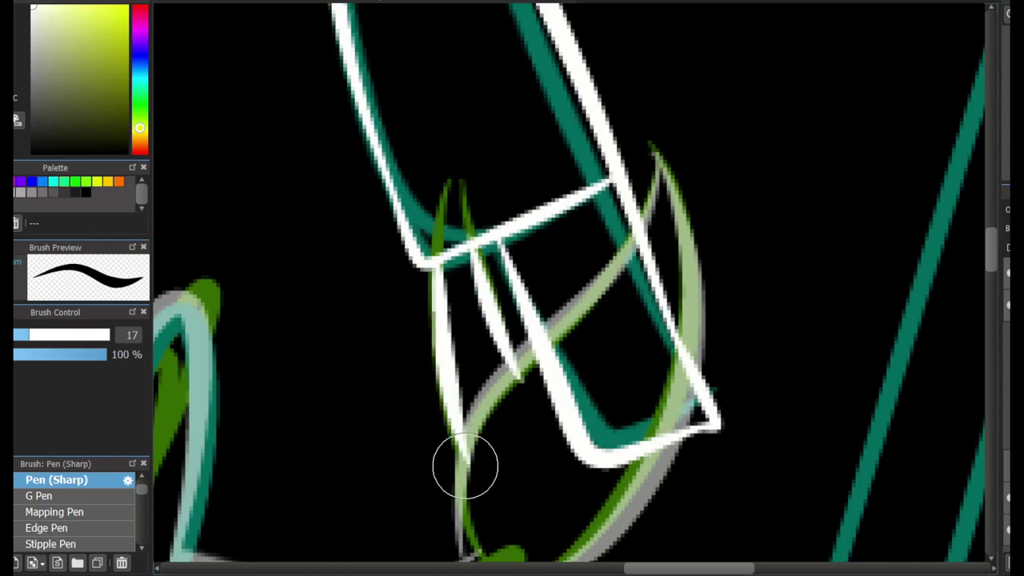
key(e)
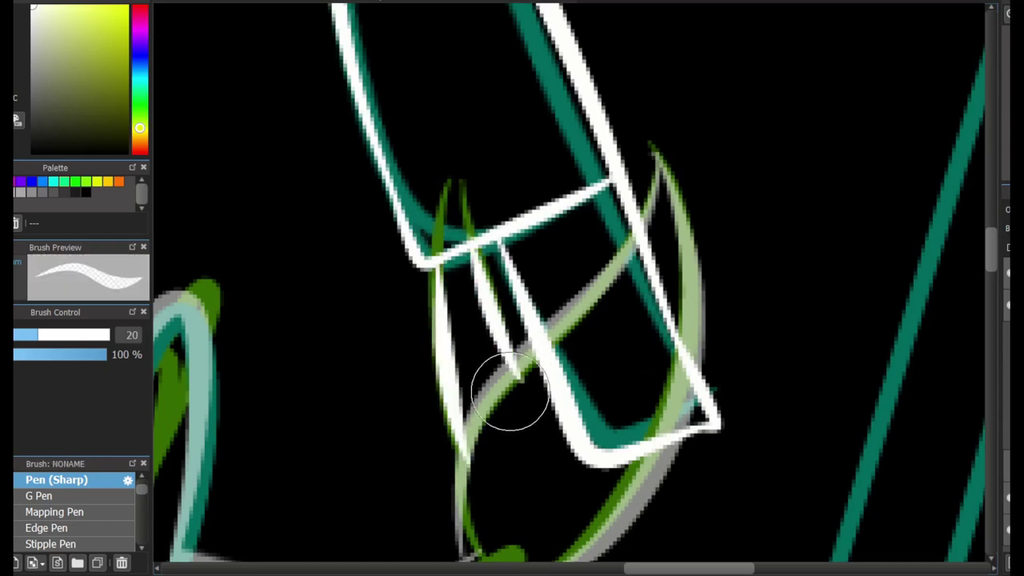
drag(520, 387, 555, 381)
drag(469, 455, 474, 470)
Erase the small knife's handle lines where they cross the front pincer of the right claw
drag(549, 365, 572, 404)
drag(640, 244, 655, 279)
mouse_move(563, 401)
mouse_down()
mouse_move(567, 450)
mouse_move(639, 427)
mouse_move(625, 454)
mouse_up()
drag(679, 308, 658, 328)
drag(619, 265, 412, 272)
Draw the left claw's rear pincer in white below the large knife and trim its lower tip
drag(280, 272, 881, 264)
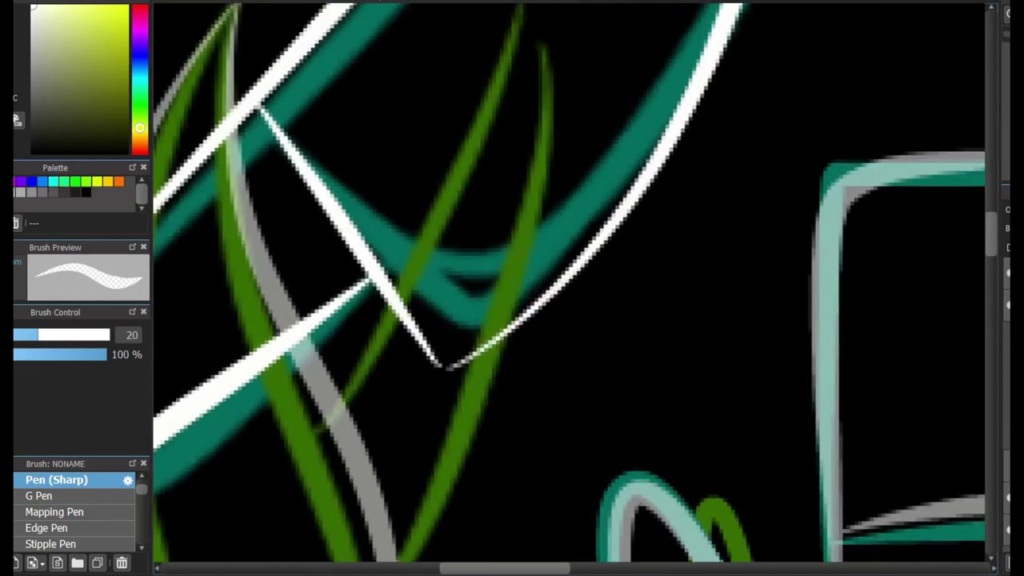
drag(429, 240, 697, 216)
key(b)
mouse_move(669, 278)
mouse_down()
mouse_move(631, 345)
mouse_move(670, 289)
mouse_up()
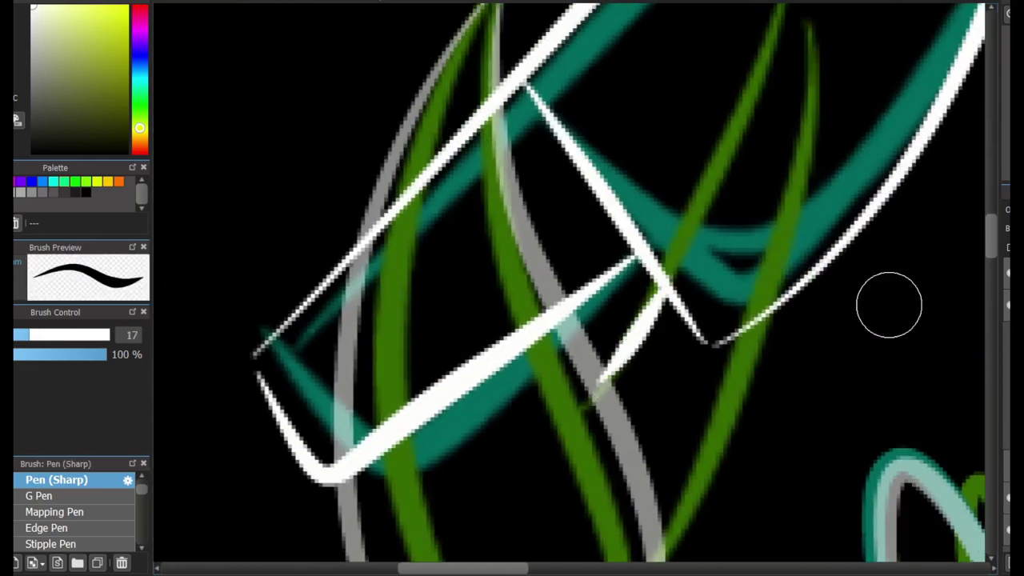
scroll(888, 302, down, 4)
mouse_move(647, 421)
mouse_down()
mouse_move(784, 181)
mouse_move(789, 152)
mouse_move(702, 338)
mouse_move(634, 417)
mouse_up()
key(ctrl+z)
key(e)
drag(991, 249, 991, 237)
drag(640, 546, 633, 553)
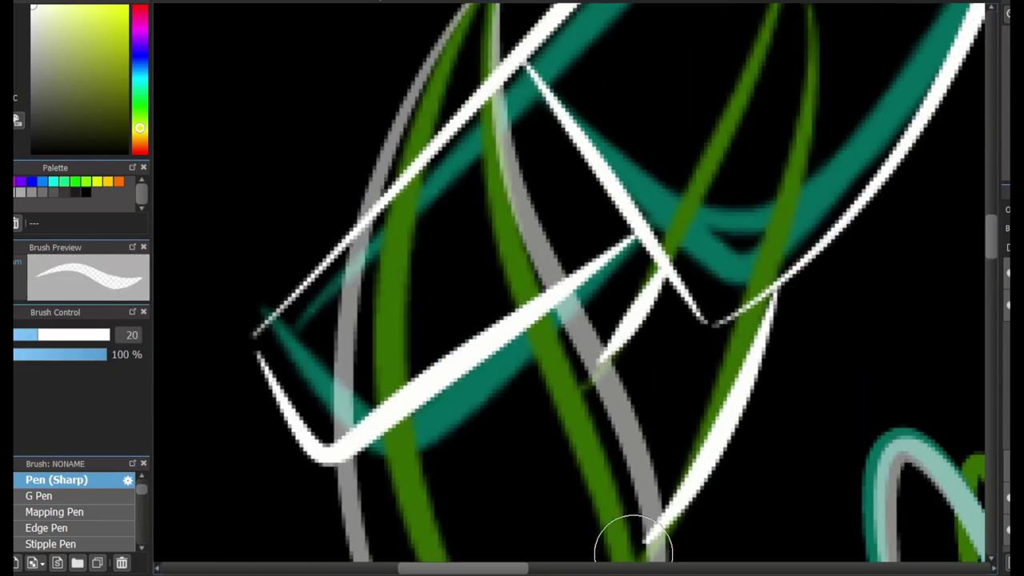
Erase the large knife's handle lines where they cross the front pincer of the left claw
drag(560, 334, 553, 317)
drag(361, 458, 364, 418)
mouse_move(369, 252)
mouse_down()
mouse_move(392, 176)
mouse_move(408, 178)
mouse_move(469, 73)
mouse_up()
mouse_move(553, 288)
mouse_down()
mouse_move(519, 328)
mouse_move(457, 344)
mouse_move(496, 357)
mouse_up()
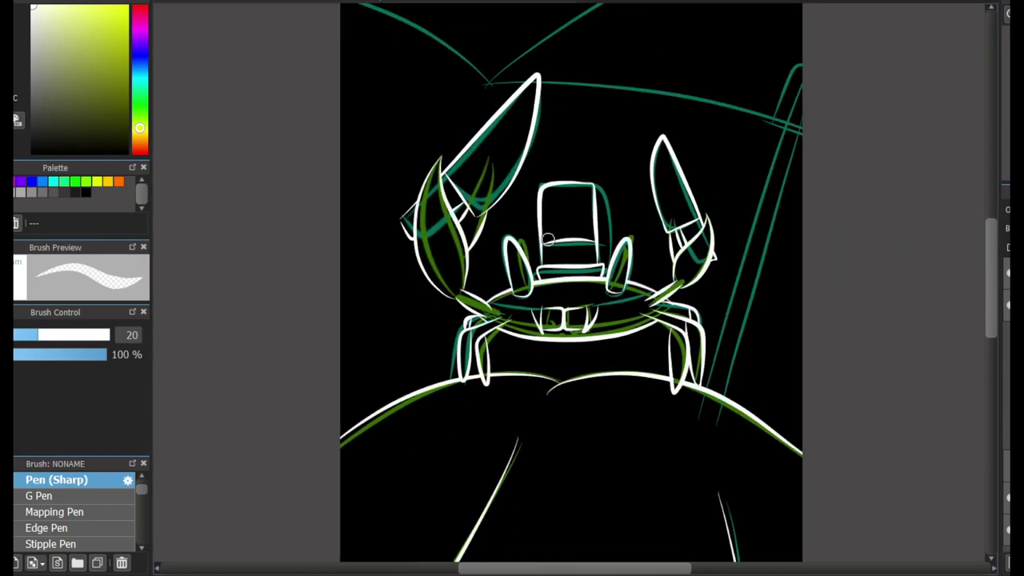
Check the line art without the colored sketch, bring the sketch back and fade the finished lines
key(ctrl+plus)
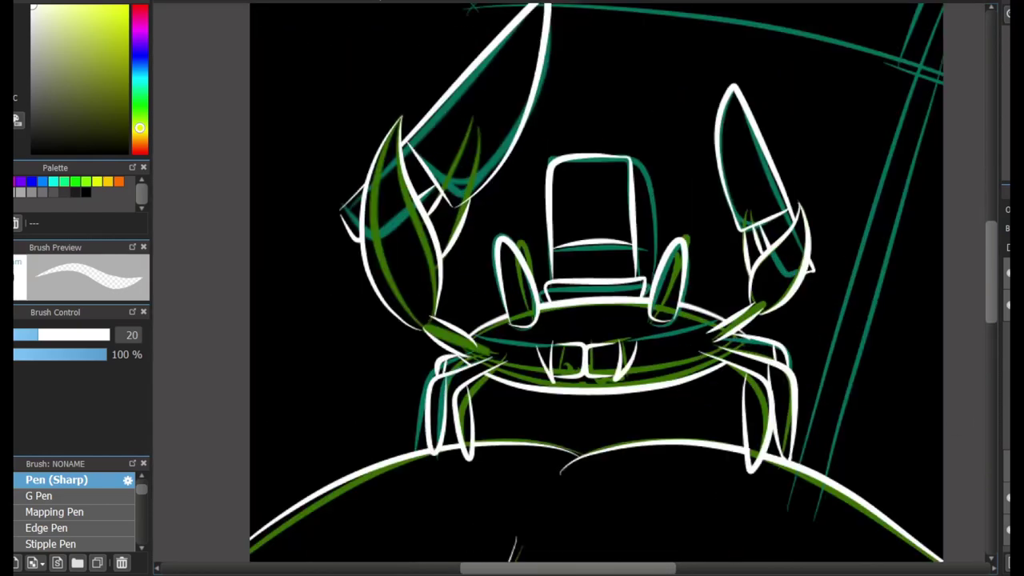
key(ctrl+minus)
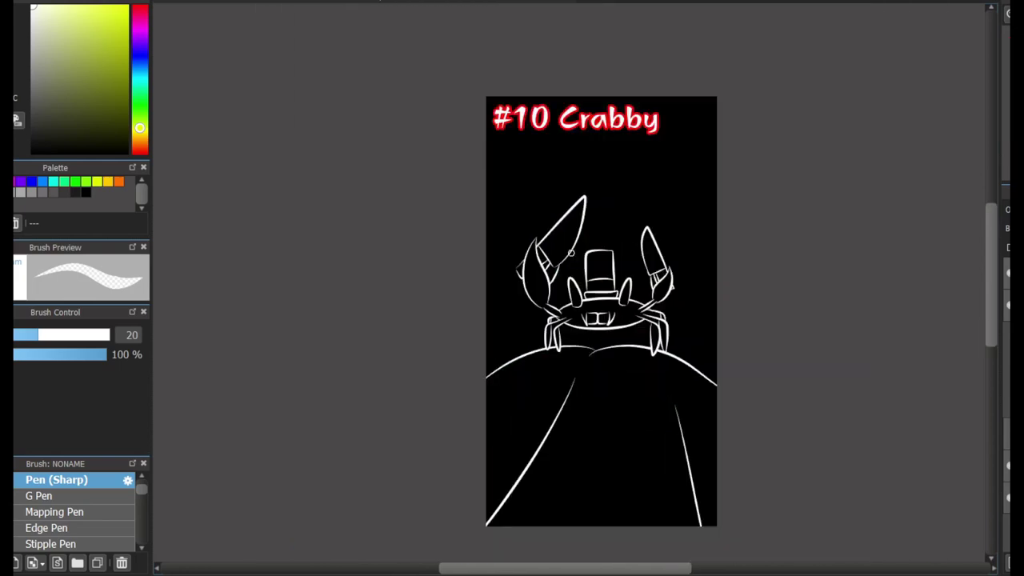
key(ctrl+plus)
key(ctrl+plus)
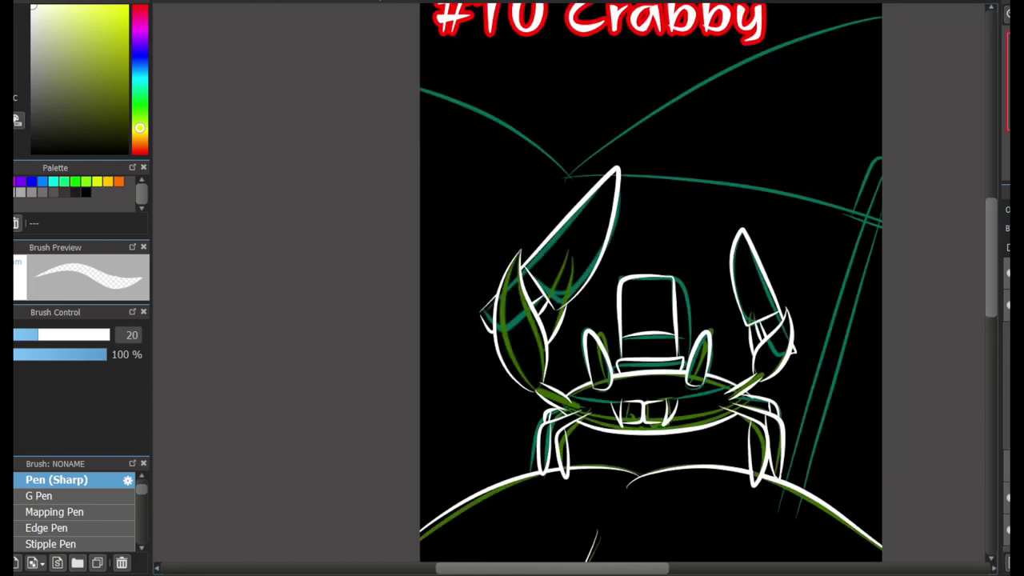
scroll(764, 99, up, 2)
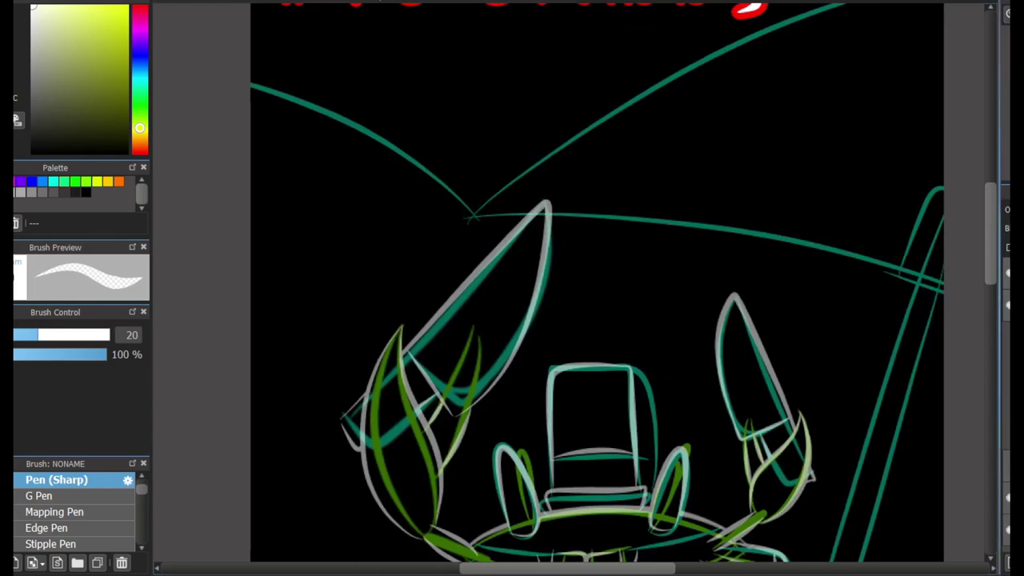
Draw the three white background curves that meet at a point beside the tip of the large knife
scroll(465, 334, up, 3)
key(b)
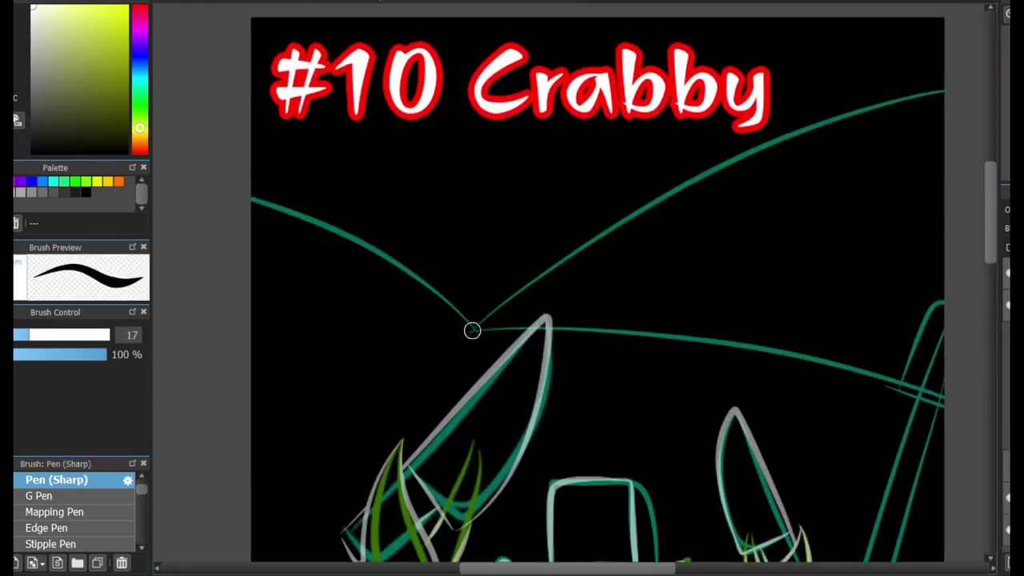
key(ctrl+z)
mouse_move(473, 331)
mouse_down()
mouse_move(945, 81)
mouse_move(945, 381)
mouse_move(894, 415)
mouse_move(945, 431)
mouse_move(945, 402)
mouse_up()
key(ctrl+z)
key(ctrl+z)
key(ctrl+z)
drag(252, 176, 473, 330)
key(ctrl+z)
drag(824, 273, 860, 93)
mouse_move(859, 241)
mouse_down()
mouse_move(629, 102)
mouse_move(840, 331)
mouse_up()
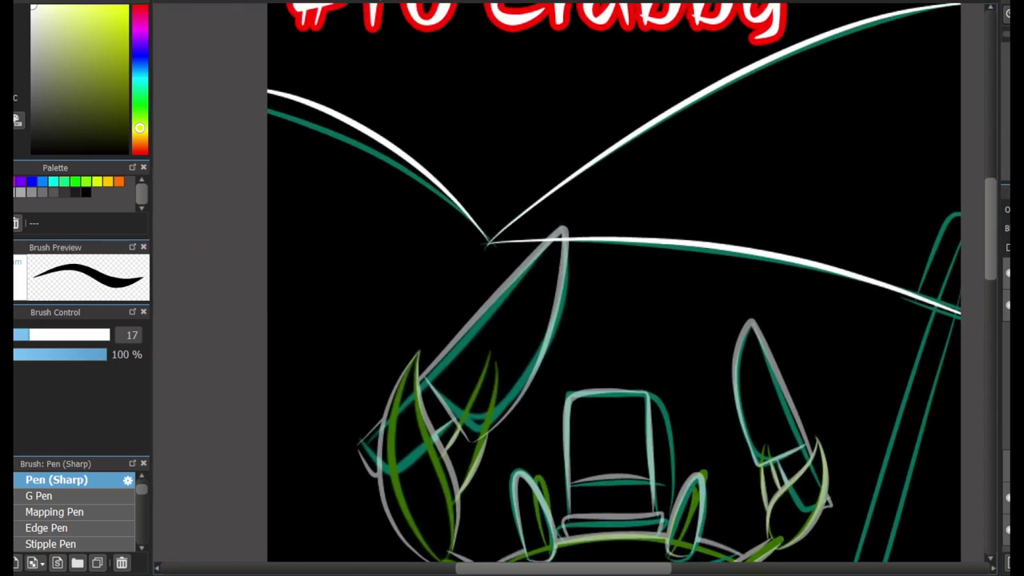
scroll(474, 202, up, 3)
key(e)
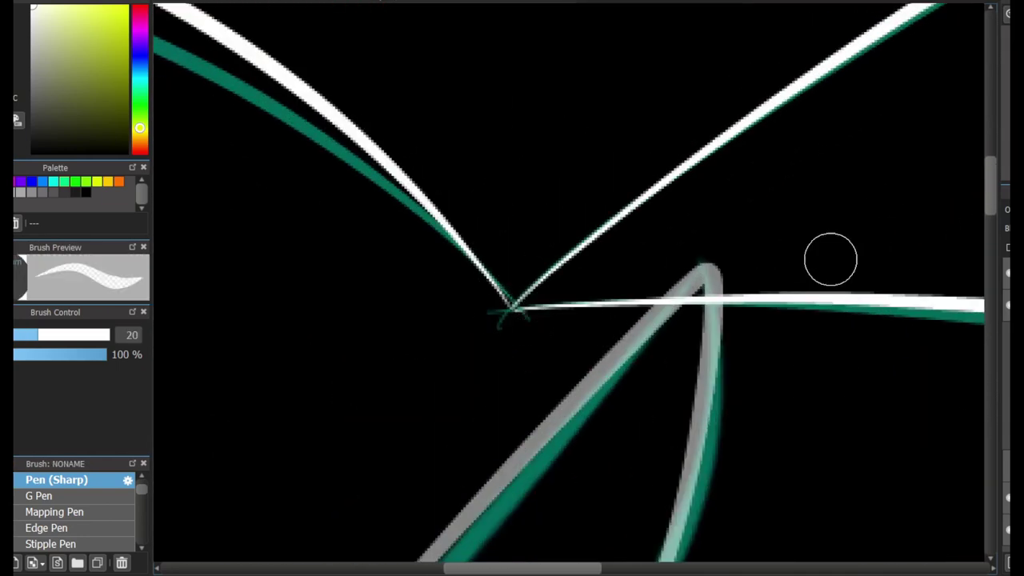
key(b)
scroll(748, 247, down, 3)
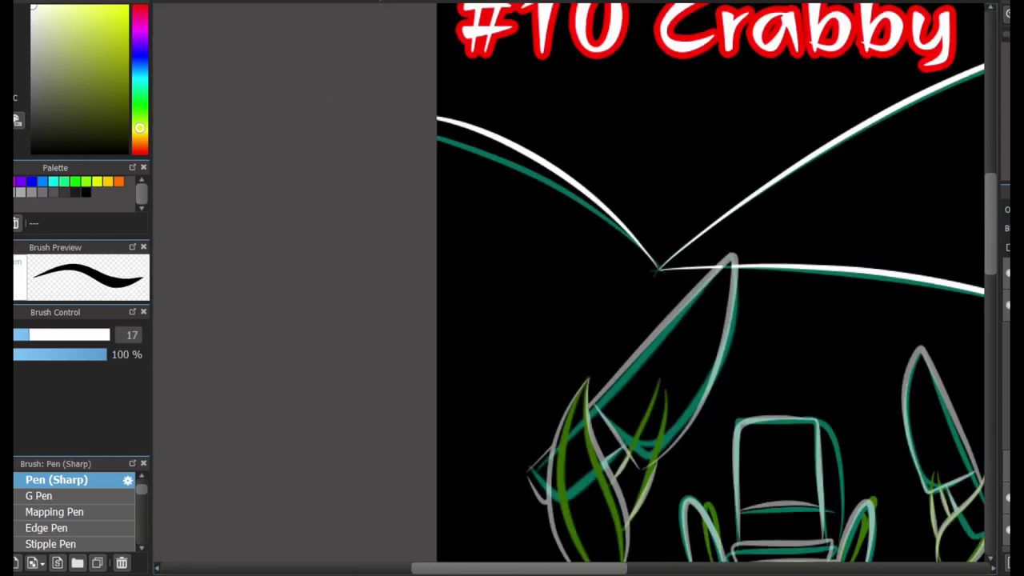
Draw the two long, slanted parallel edges of the sword in white at the right side of the crab
mouse_move(747, 247)
mouse_down()
mouse_move(478, 124)
mouse_move(446, 104)
mouse_move(458, 75)
mouse_up()
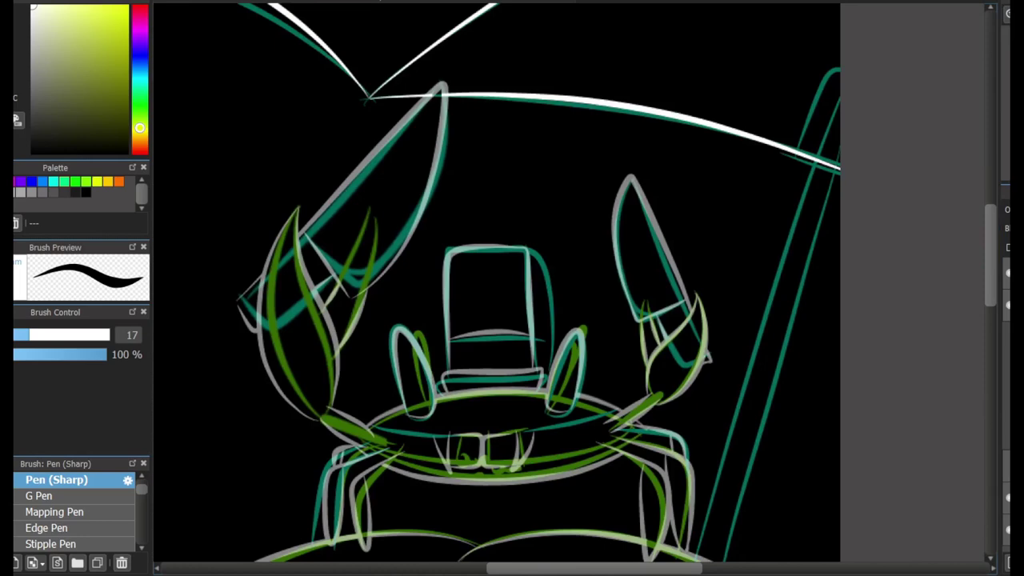
scroll(696, 346, down, 1)
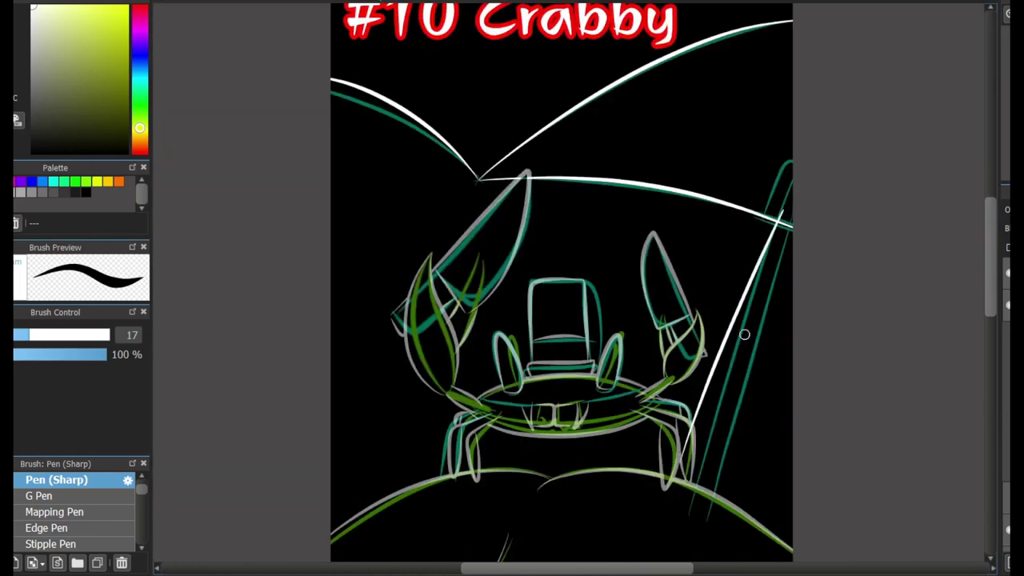
key(ctrl+z)
drag(787, 208, 693, 510)
key(ctrl+z)
drag(789, 169, 661, 490)
key(ctrl+z)
drag(790, 189, 672, 538)
key(ctrl+z)
drag(681, 525, 794, 185)
drag(709, 530, 794, 292)
key(ctrl+z)
mouse_move(704, 527)
mouse_down()
mouse_move(794, 234)
mouse_move(757, 191)
mouse_move(768, 222)
mouse_move(790, 179)
mouse_up()
Erase the background curve where it crosses the sword and the lower ends of the sword's edges that overlap the hump
scroll(790, 185, up, 3)
key(ctrl+z)
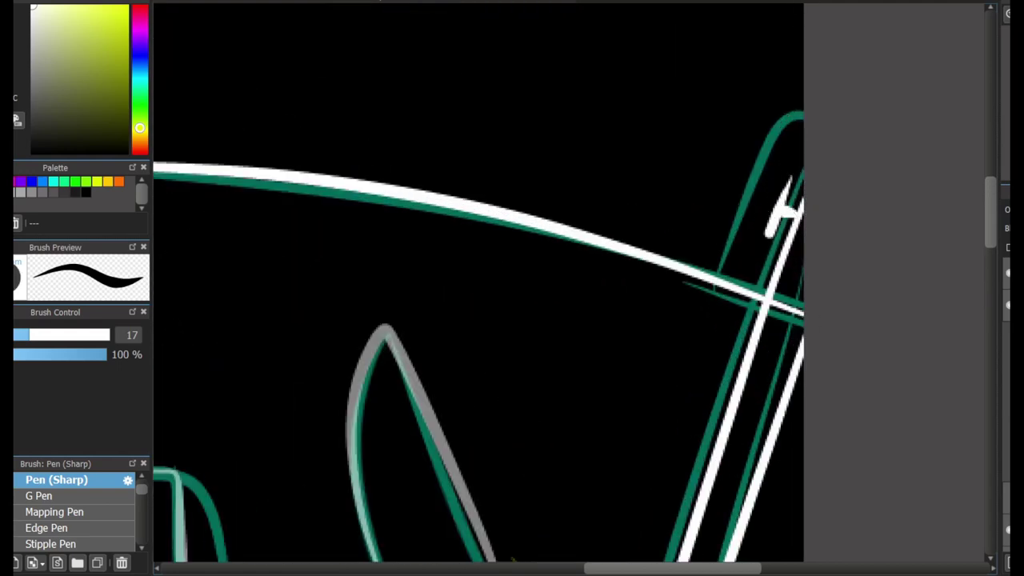
key(e)
scroll(815, 294, down, 4)
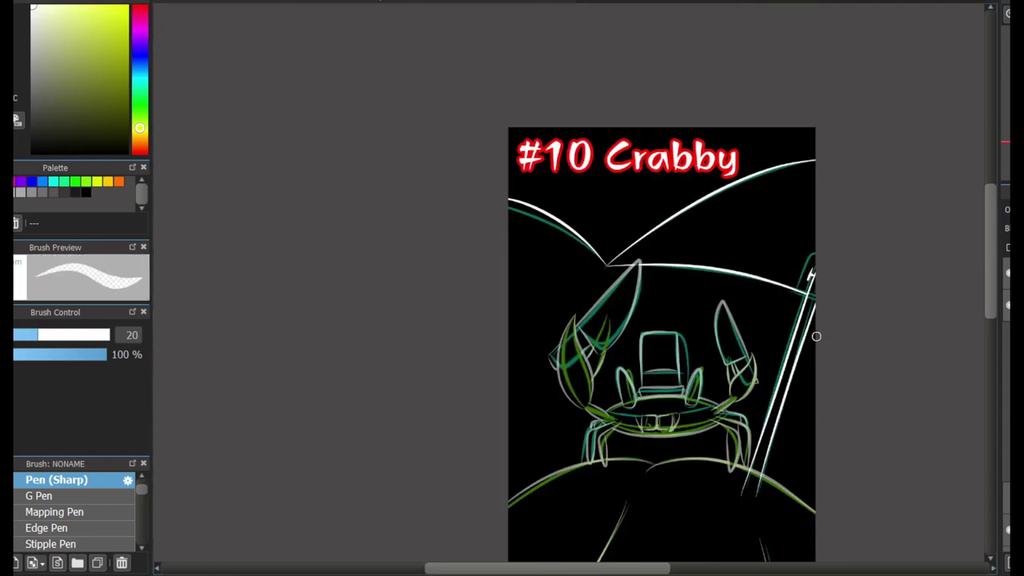
scroll(770, 504, up, 4)
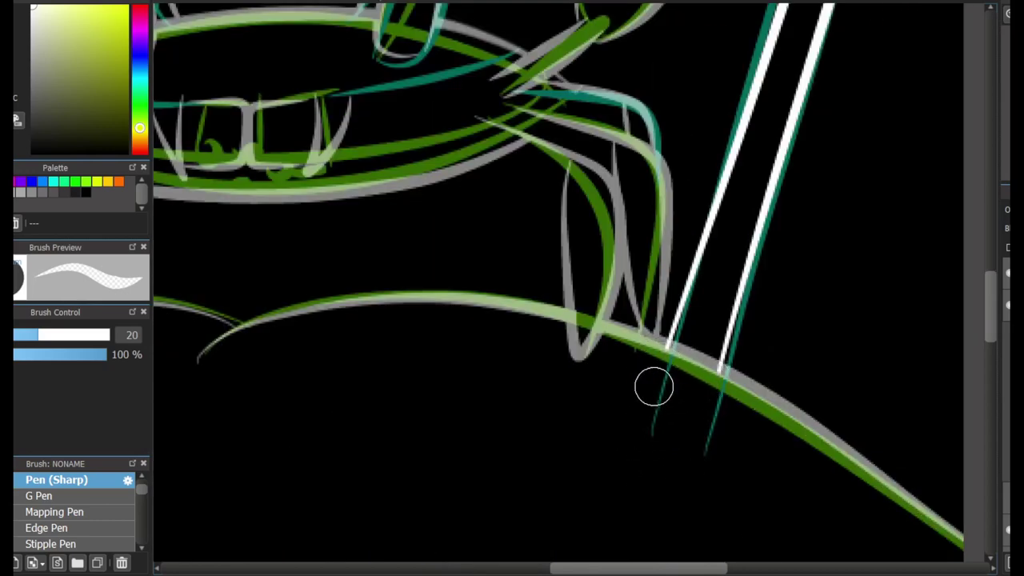
scroll(640, 360, down, 6)
scroll(524, 219, up, 4)
scroll(706, 233, down, 3)
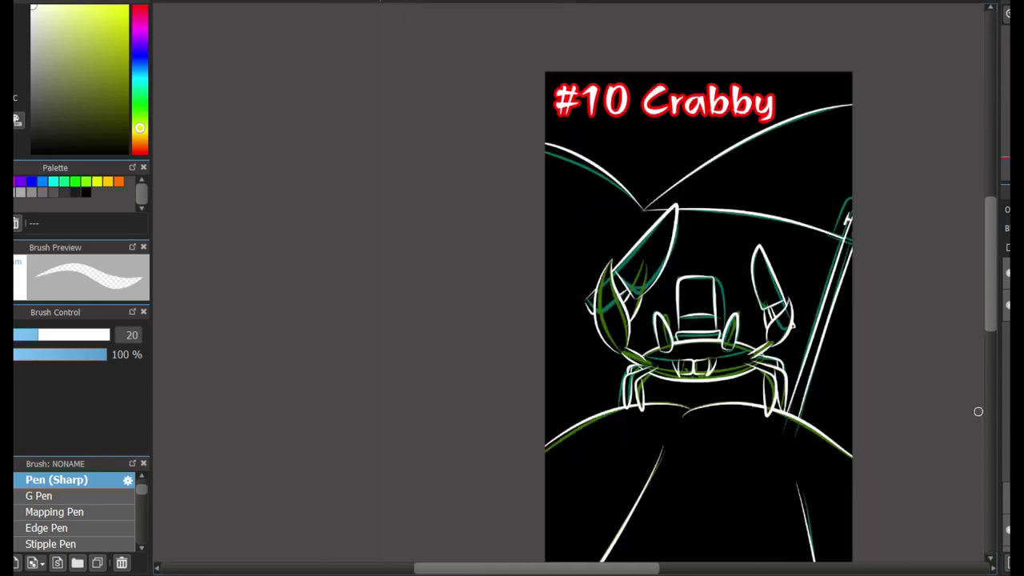
Hide the colored sketch, fit the whole canvas in view and check the line art against its mirror image
click(1007, 411)
scroll(708, 234, down, 1)
key(ctrl+0)
key(Down)
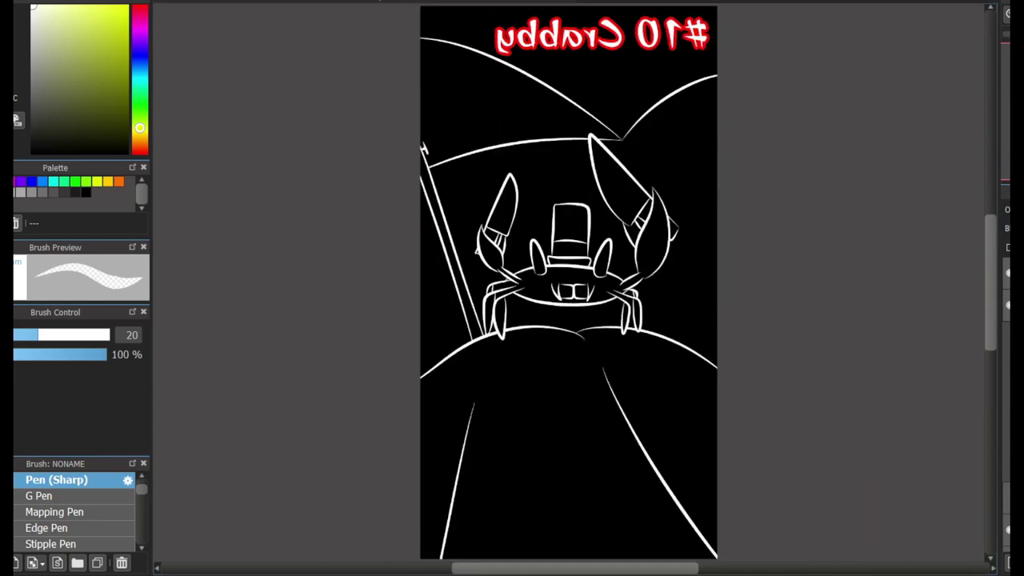
key(h)
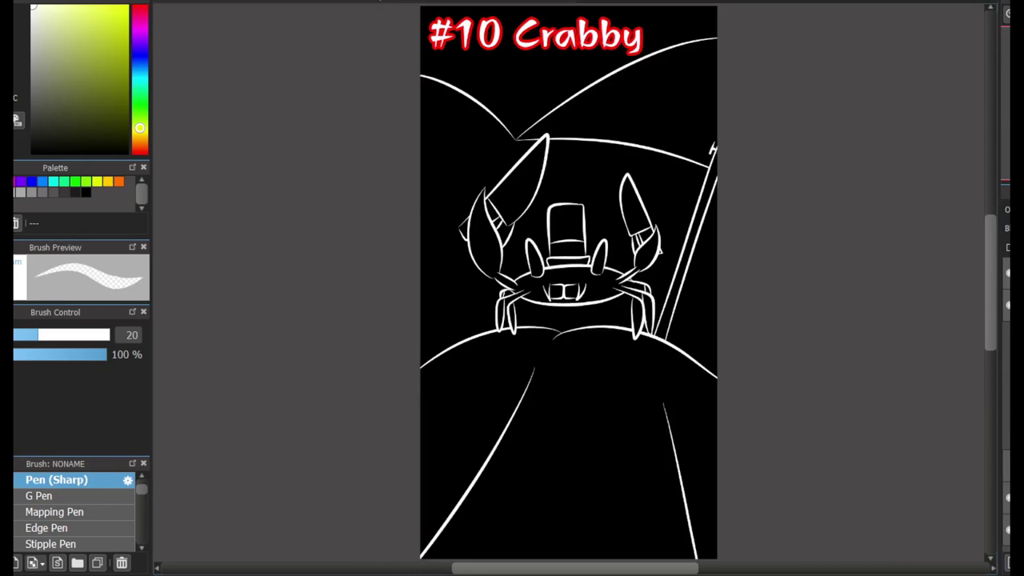
Choose pure red as the pen color and draw a narrow slit pupil in each of the crab's two eyes
drag(140, 128, 140, 6)
click(127, 6)
key(b)
scroll(615, 288, down, 1)
scroll(588, 256, up, 9)
drag(734, 253, 698, 412)
mouse_move(280, 257)
mouse_down()
mouse_move(304, 366)
mouse_move(332, 402)
mouse_move(321, 413)
mouse_up()
Draw small red curved marks along the upper and lower edges of the crab's teeth
mouse_move(416, 552)
mouse_down()
mouse_move(446, 512)
mouse_move(520, 193)
mouse_up()
drag(524, 241, 548, 243)
drag(558, 237, 586, 238)
key(ctrl+z)
key(ctrl+z)
drag(524, 245, 672, 244)
drag(608, 141, 648, 141)
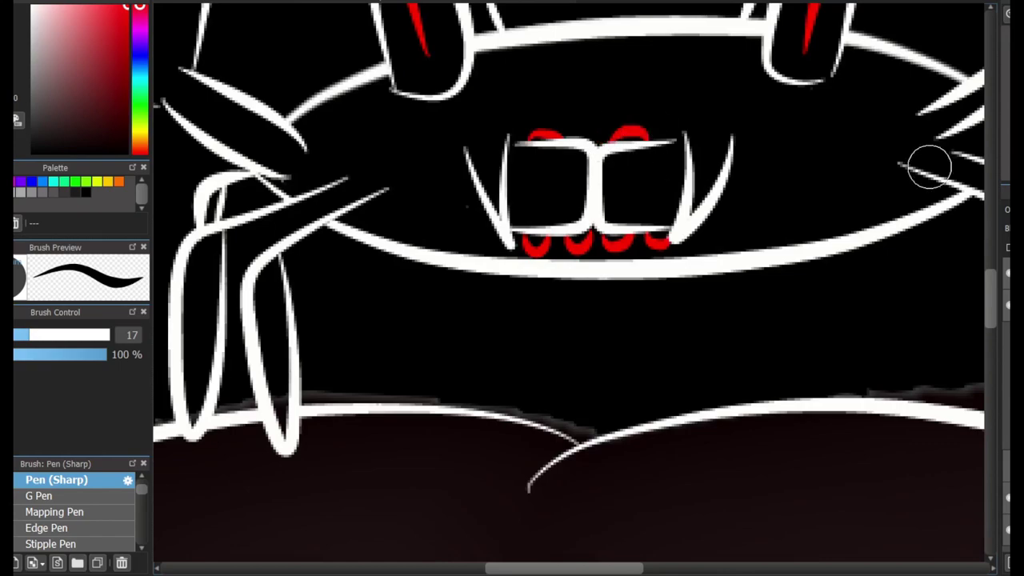
Draw a wavy red streak of blood along the blades of the large and small knives
drag(1020, 96, 1021, 80)
click(1020, 78)
mouse_move(572, 480)
mouse_down()
mouse_move(712, 131)
mouse_move(729, 115)
mouse_up()
click(1020, 84)
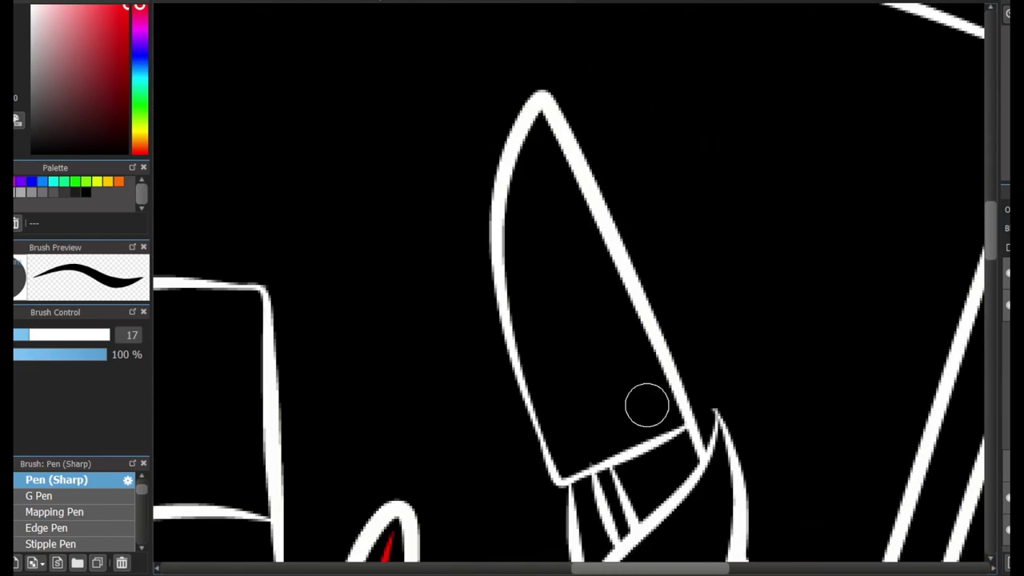
mouse_move(549, 436)
mouse_down()
mouse_move(540, 261)
mouse_move(508, 207)
mouse_up()
Try to draw long red curves across the dark two-humped form, joining its white inner lines, and undo them
scroll(667, 304, down, 2)
scroll(569, 365, down, 5)
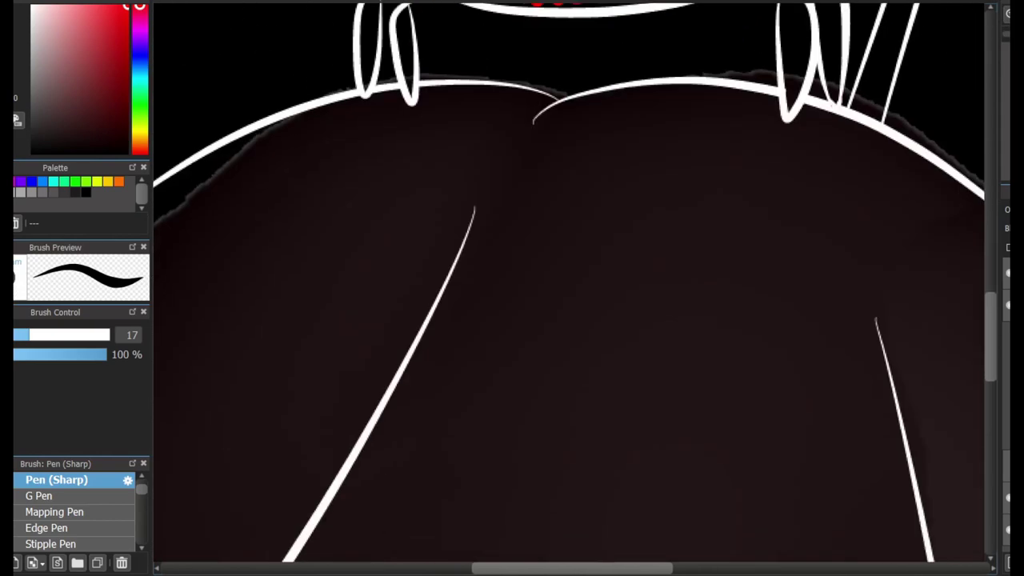
scroll(569, 365, down, 2)
mouse_move(739, 373)
mouse_down()
mouse_move(347, 375)
mouse_move(729, 362)
mouse_move(738, 370)
mouse_up()
key(ctrl+z)
key(ctrl+z)
mouse_move(736, 371)
mouse_down()
mouse_move(505, 345)
mouse_move(349, 370)
mouse_up()
drag(421, 240, 328, 369)
key(ctrl+z)
key(ctrl+z)
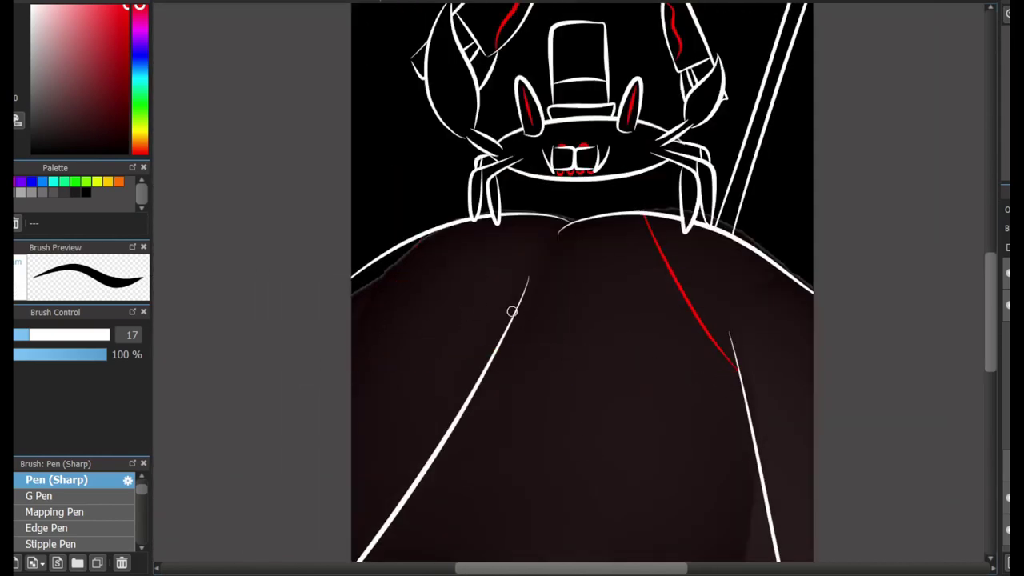
key(ctrl+z)
Draw a red emblem of an upright oval with a slit in its center on the front of the top hat
scroll(512, 311, down, 1)
scroll(512, 312, up, 10)
scroll(951, 245, down, 2)
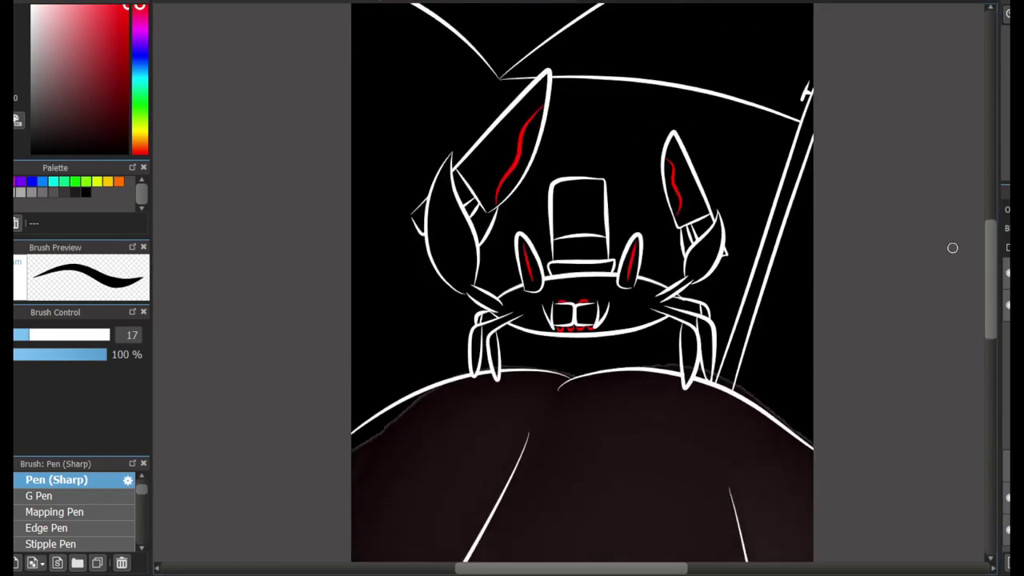
scroll(576, 240, up, 5)
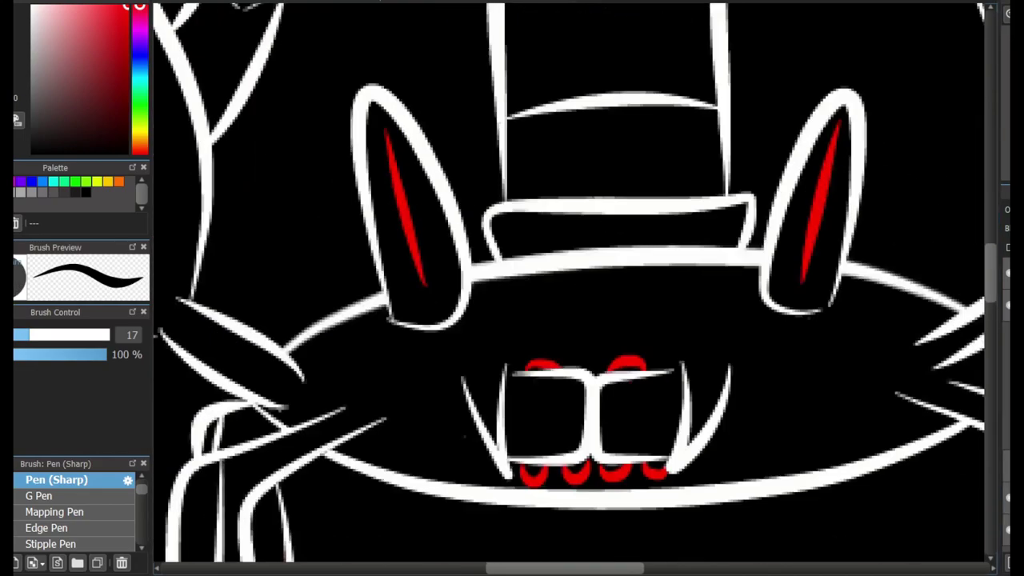
drag(990, 268, 991, 239)
mouse_move(591, 188)
mouse_down()
mouse_move(579, 320)
mouse_move(601, 300)
mouse_up()
key(ctrl+z)
key(ctrl+z)
mouse_move(600, 190)
mouse_down()
mouse_move(644, 262)
mouse_move(601, 308)
mouse_up()
mouse_move(597, 188)
mouse_down()
mouse_move(599, 311)
mouse_move(591, 300)
mouse_move(600, 310)
mouse_up()
key(ctrl+z)
Look over the whole drawing with its white line art and red accents
scroll(627, 251, down, 3)
mouse_move(669, 420)
mouse_down()
mouse_move(580, 369)
mouse_move(580, 130)
mouse_up()
scroll(568, 288, down, 5)
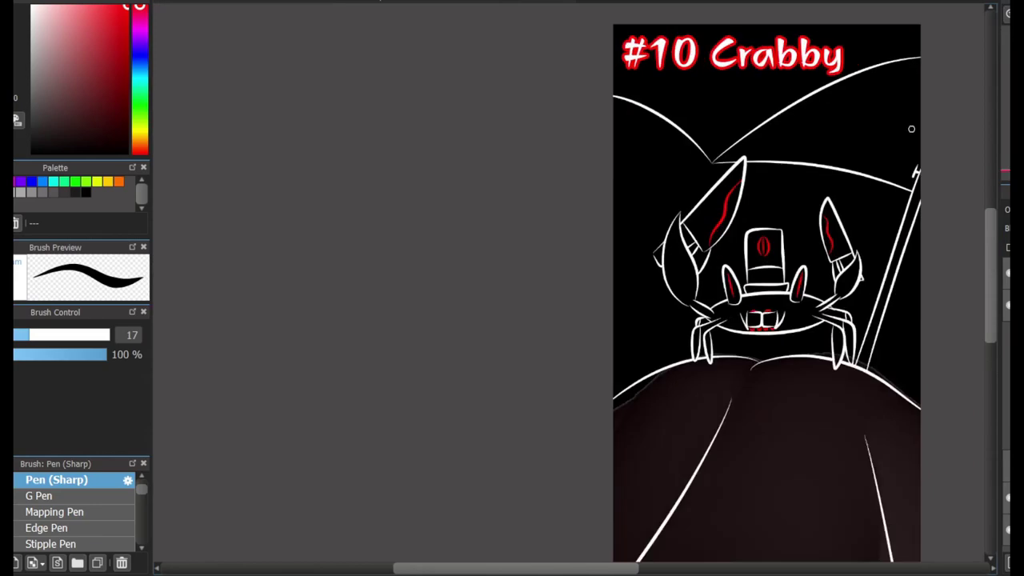
scroll(632, 288, up, 3)
drag(656, 316, 668, 280)
scroll(667, 280, up, 1)
scroll(634, 277, down, 3)
scroll(633, 276, up, 1)
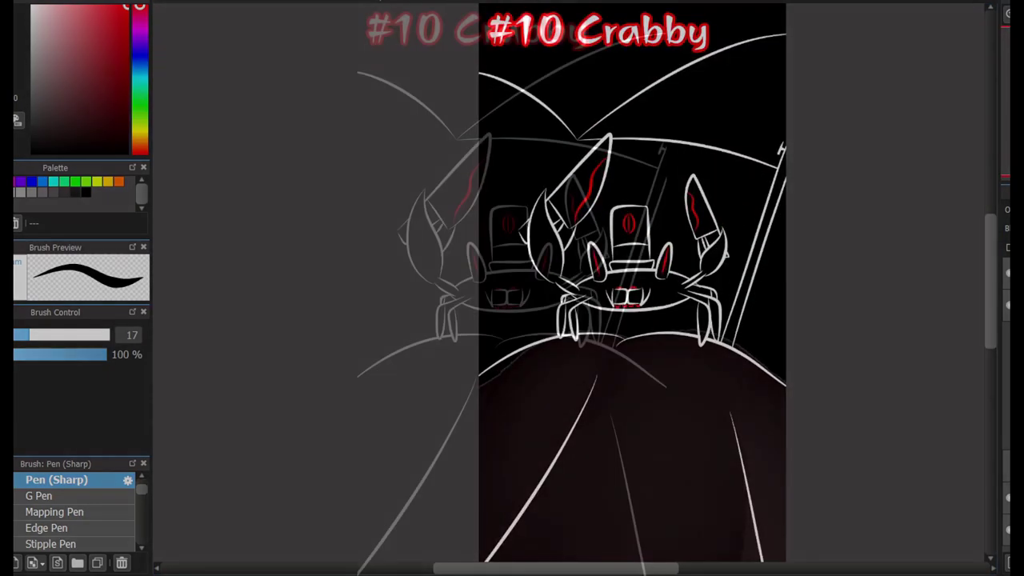